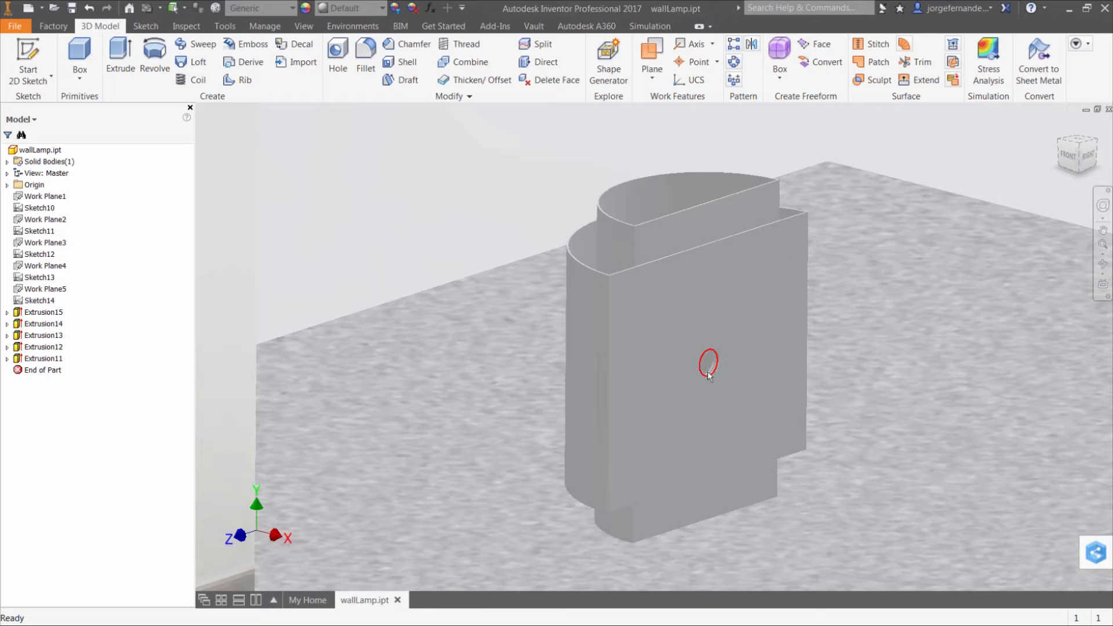
Enter the BIM Exchange environment for the wall lamp part
shift+middle_drag(709, 373, 722, 371)
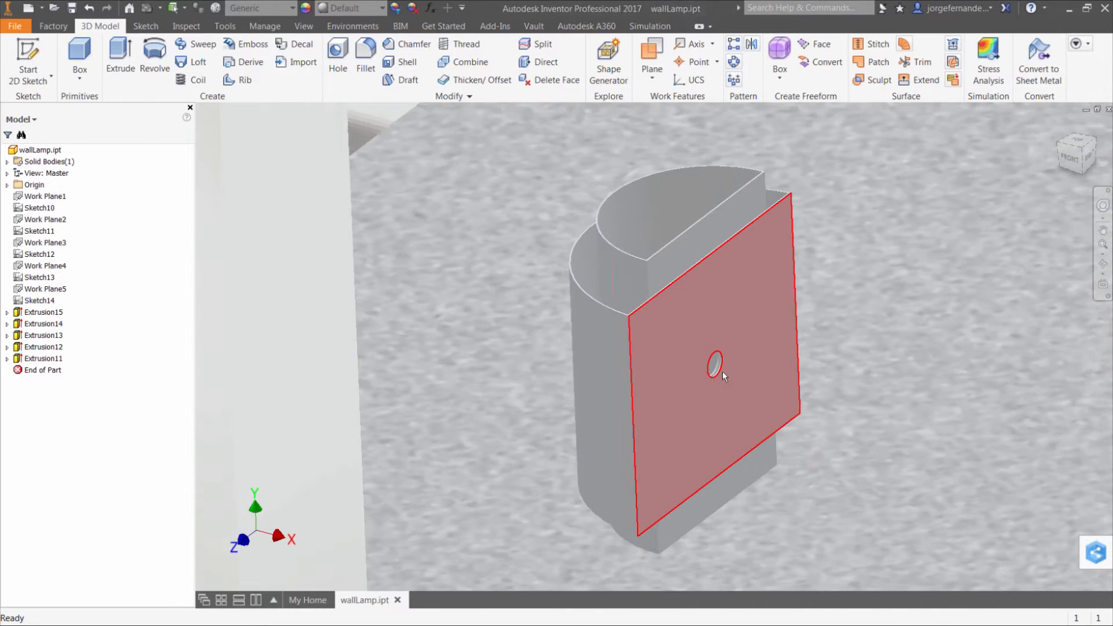
click(400, 27)
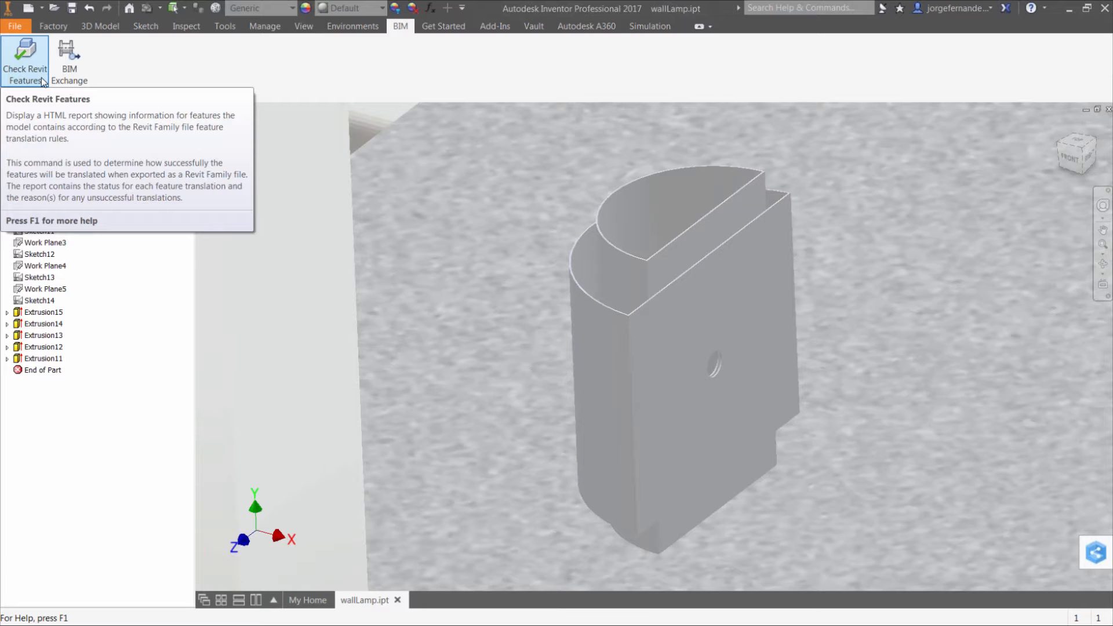
click(75, 68)
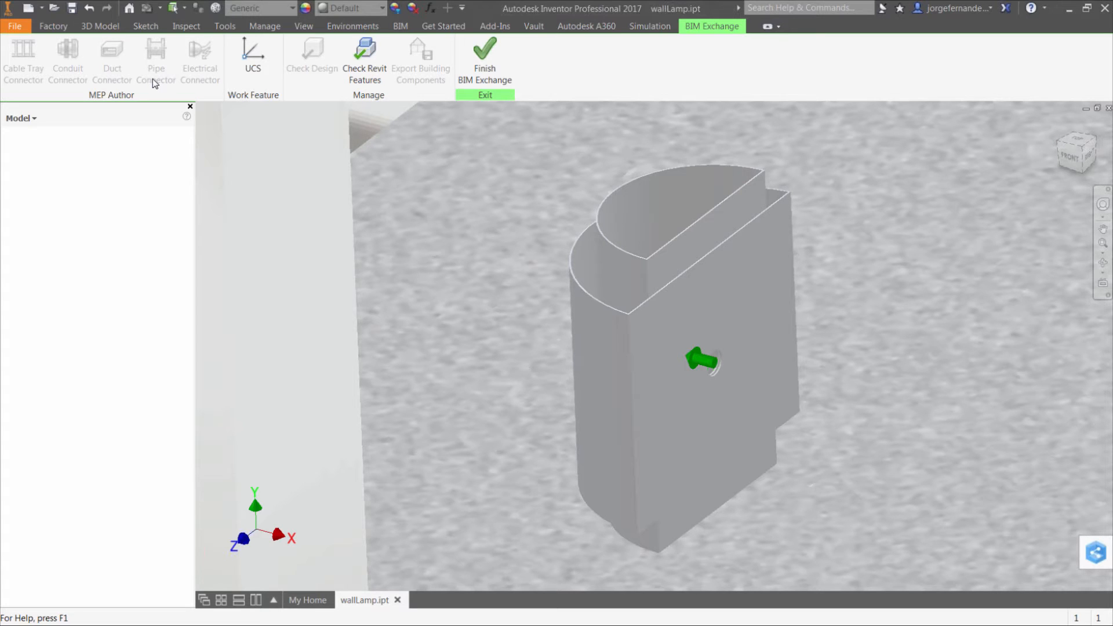
Review the connection types offered for a conduit connector and close the dialog without placing one
click(68, 63)
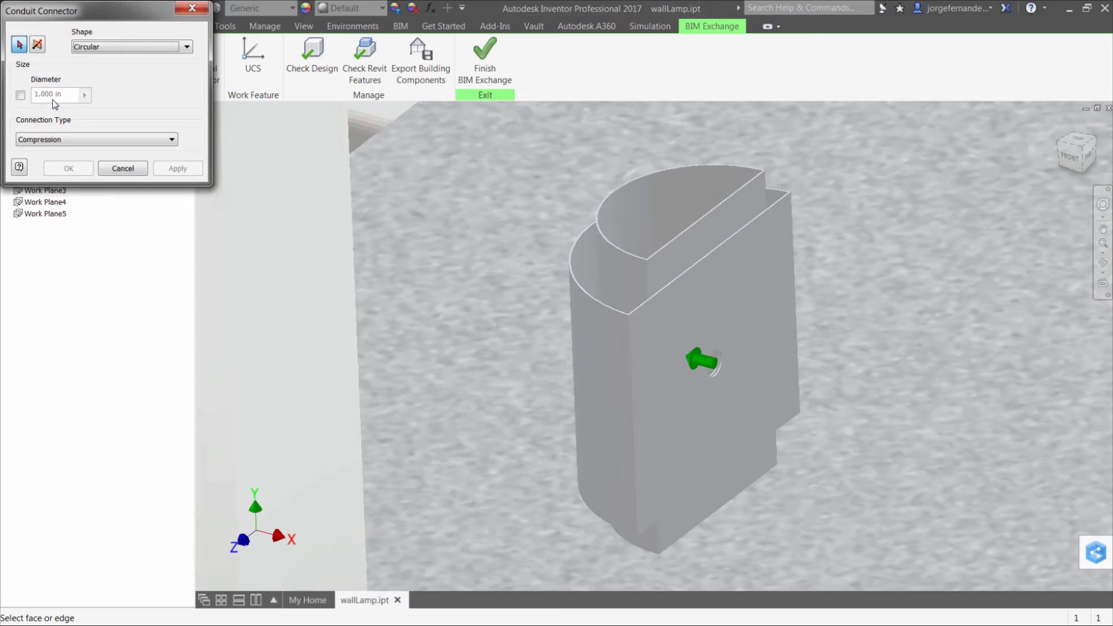
click(120, 142)
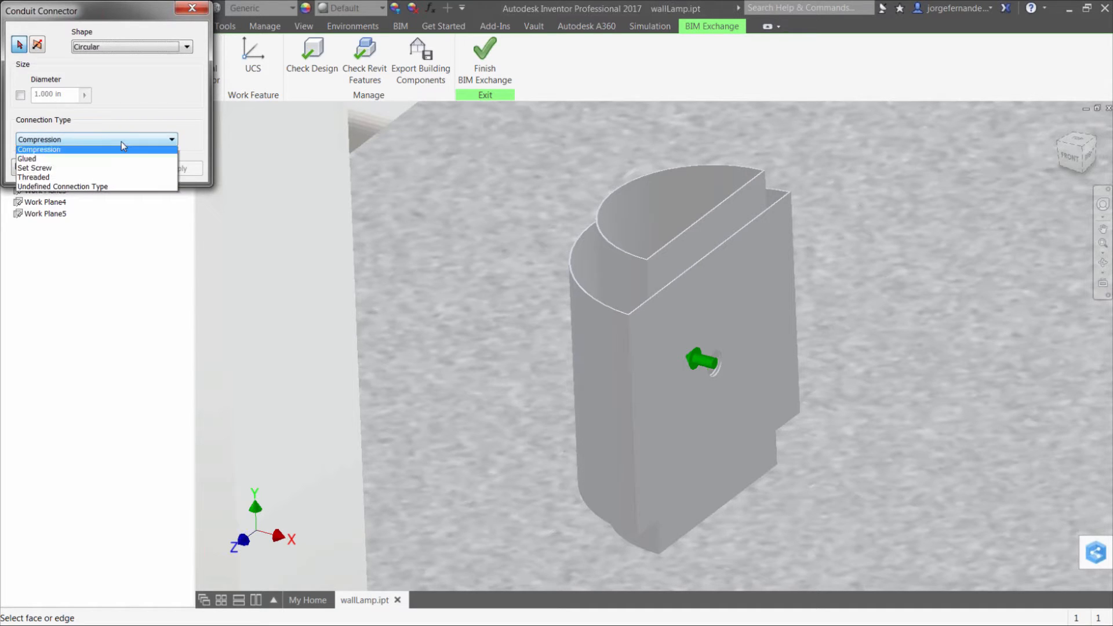
click(191, 10)
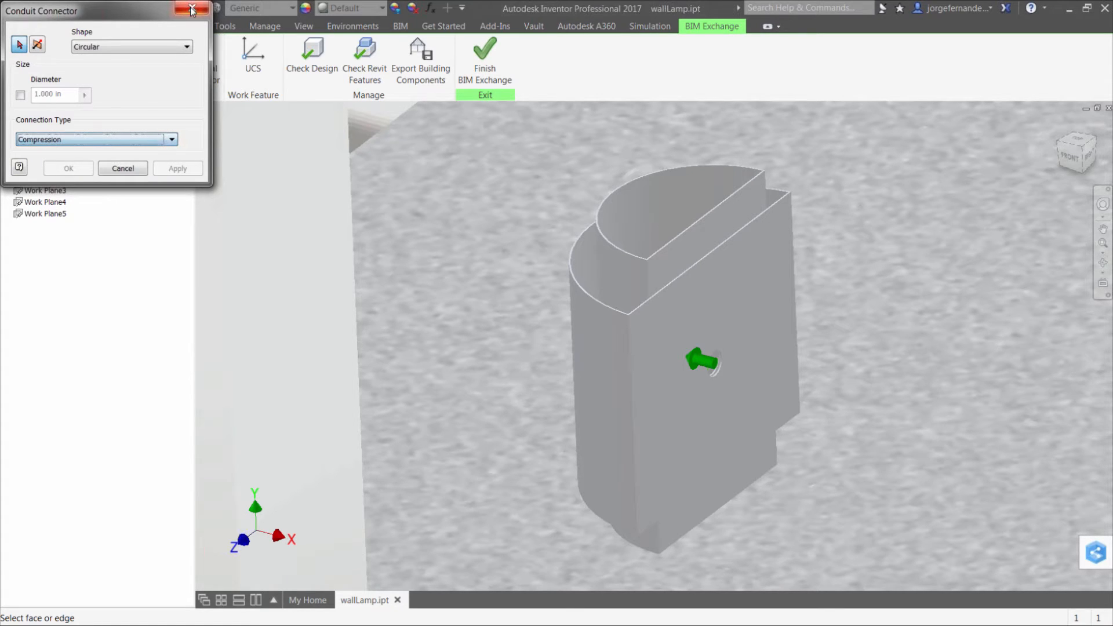
click(191, 11)
Review the system types offered for an electrical connector and close the dialog without placing one
click(200, 57)
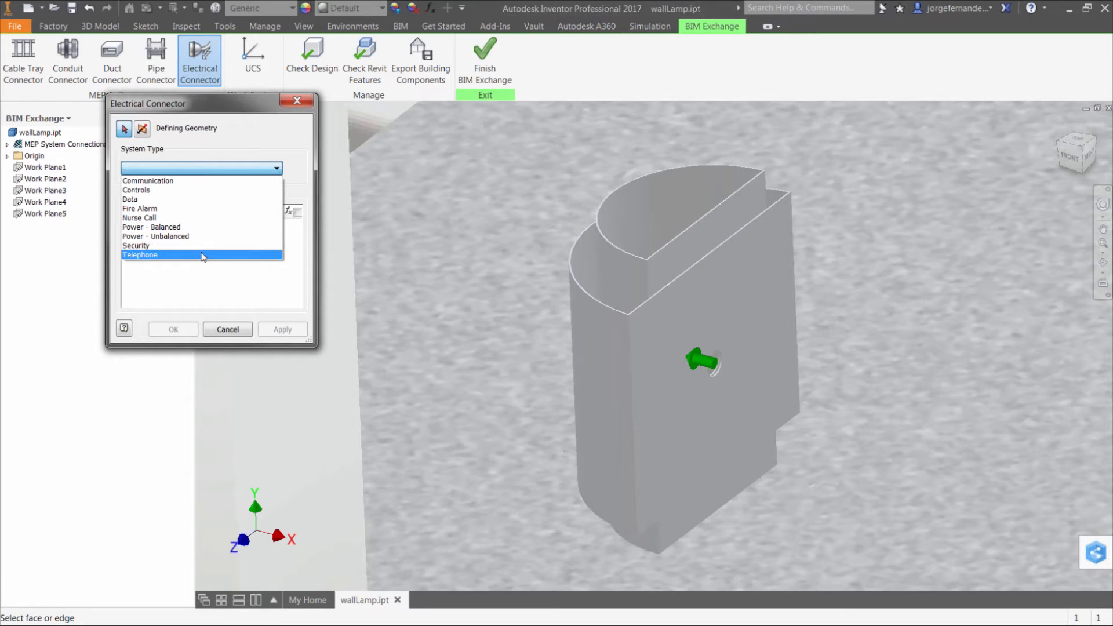
click(283, 130)
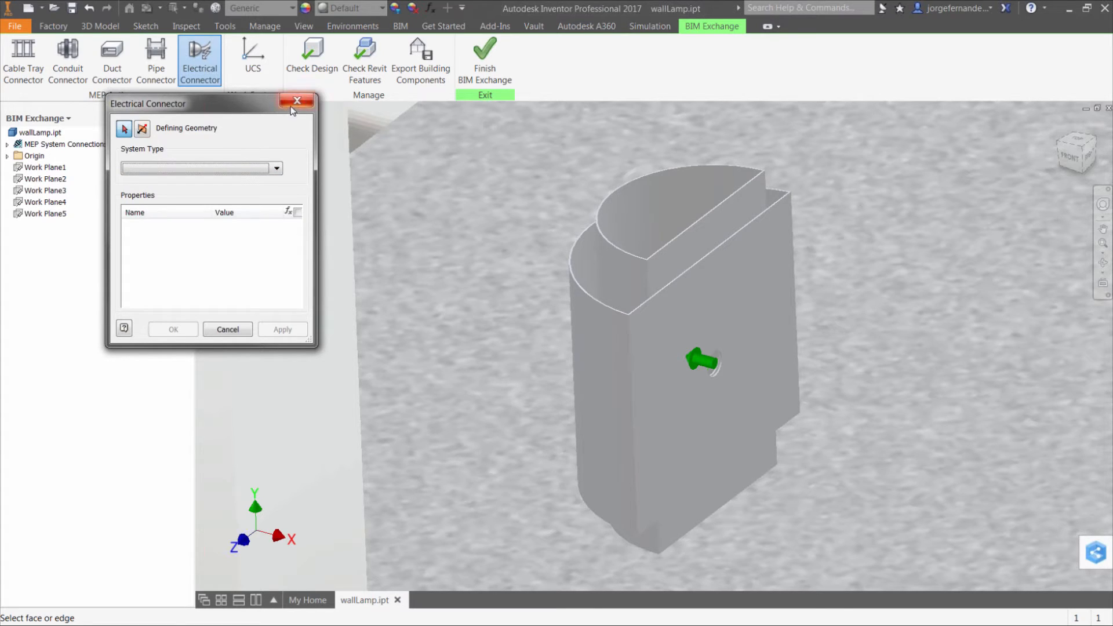
click(296, 101)
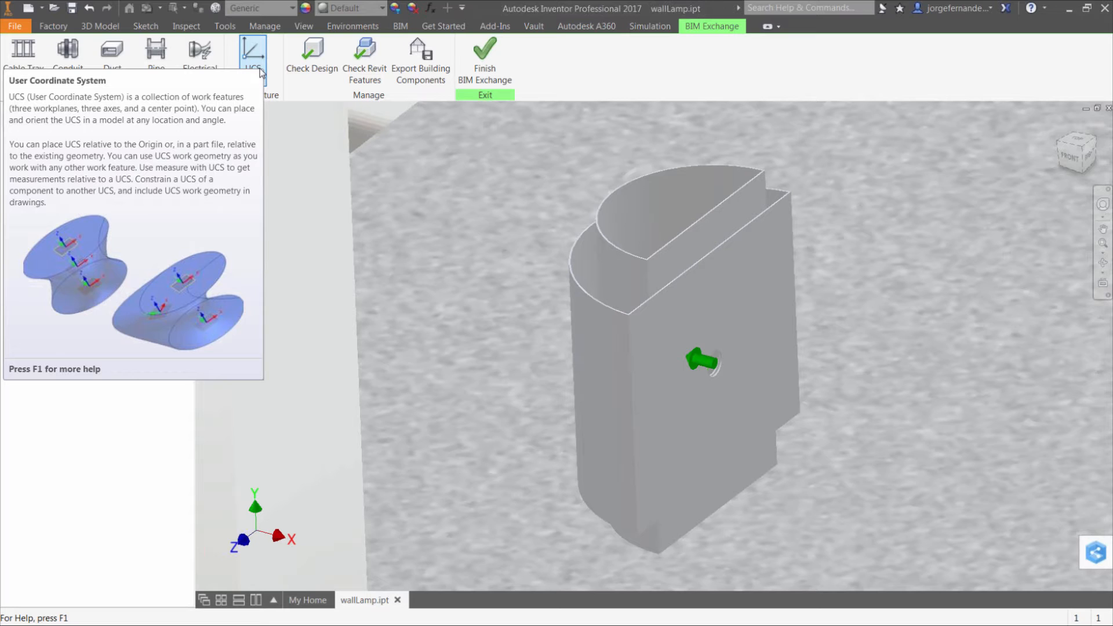
Run Check Design on the lamp to review its properties and connections, and close the report
click(261, 73)
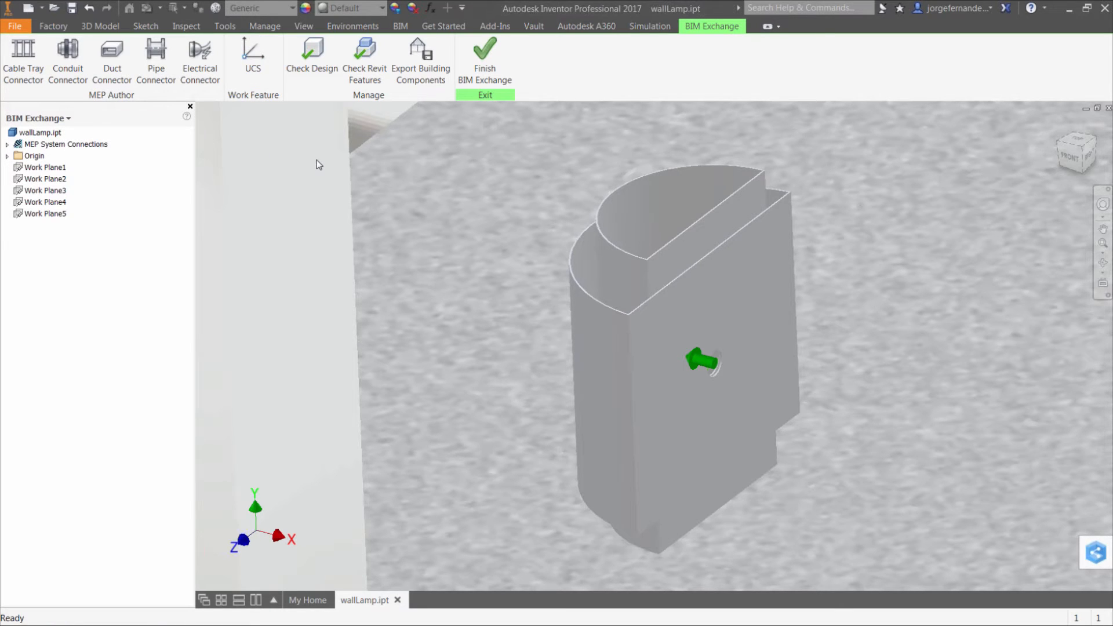
click(311, 58)
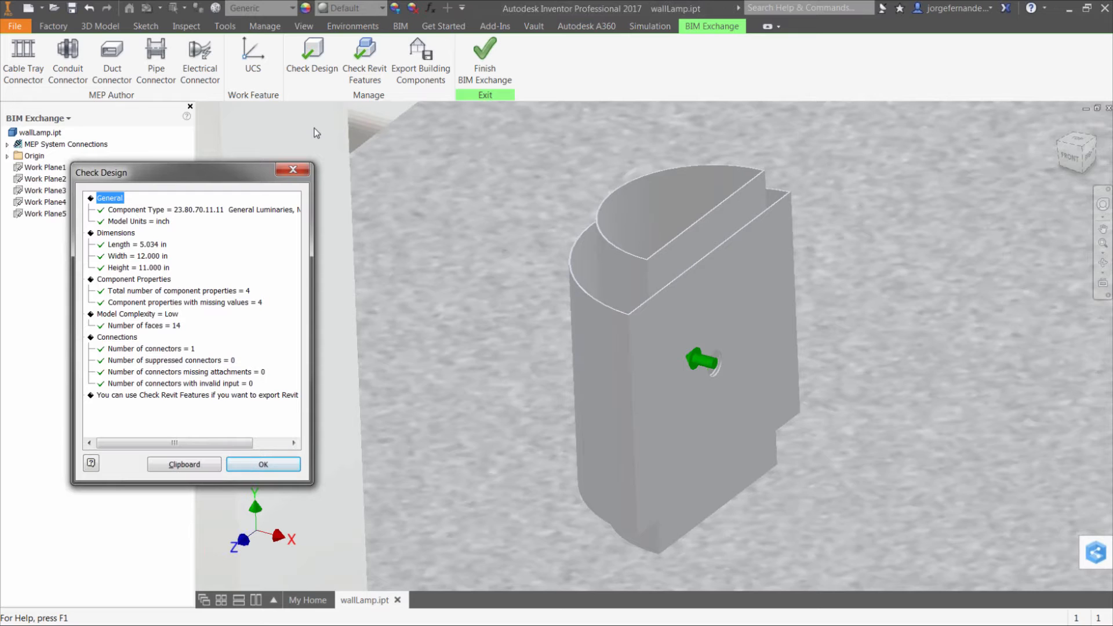
click(293, 171)
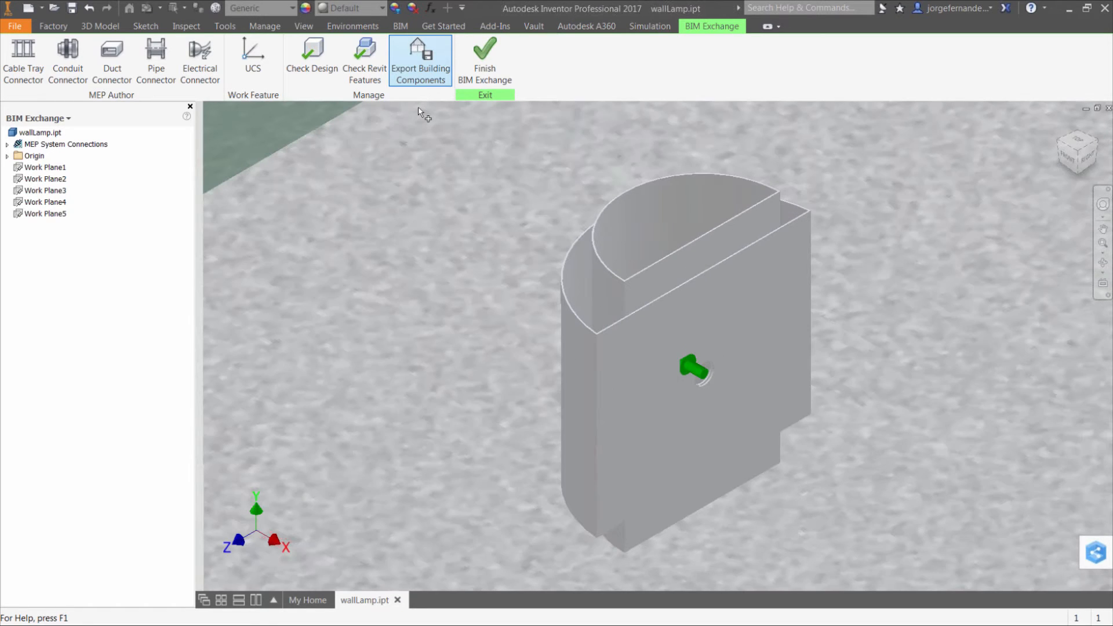
Open the building components export and examine its file types and the OmniClass component classifications without changing them
click(221, 84)
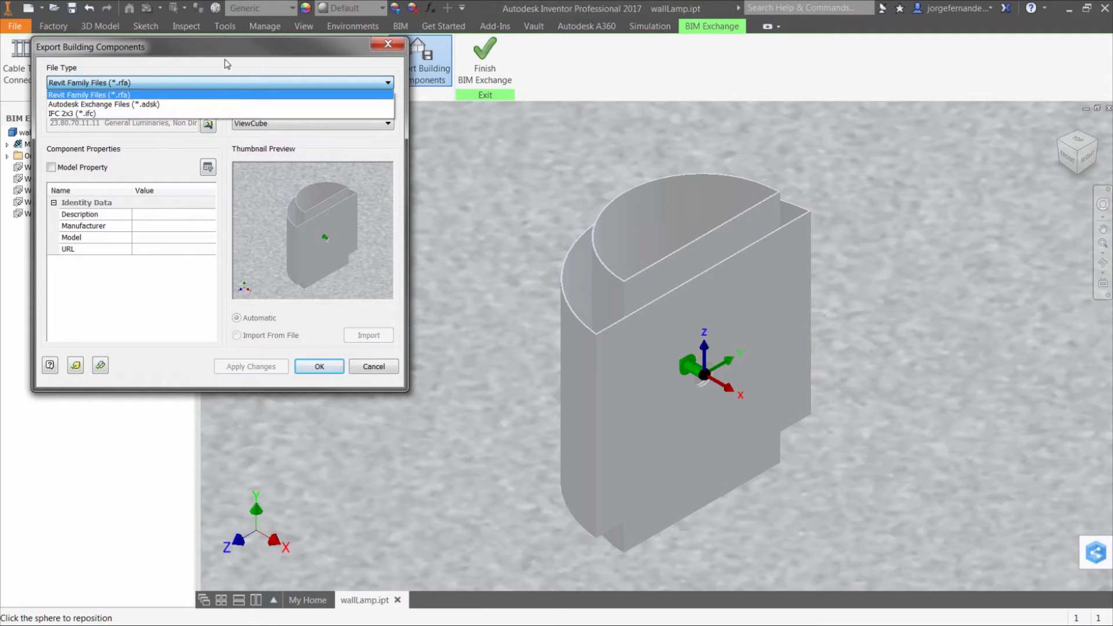
click(228, 65)
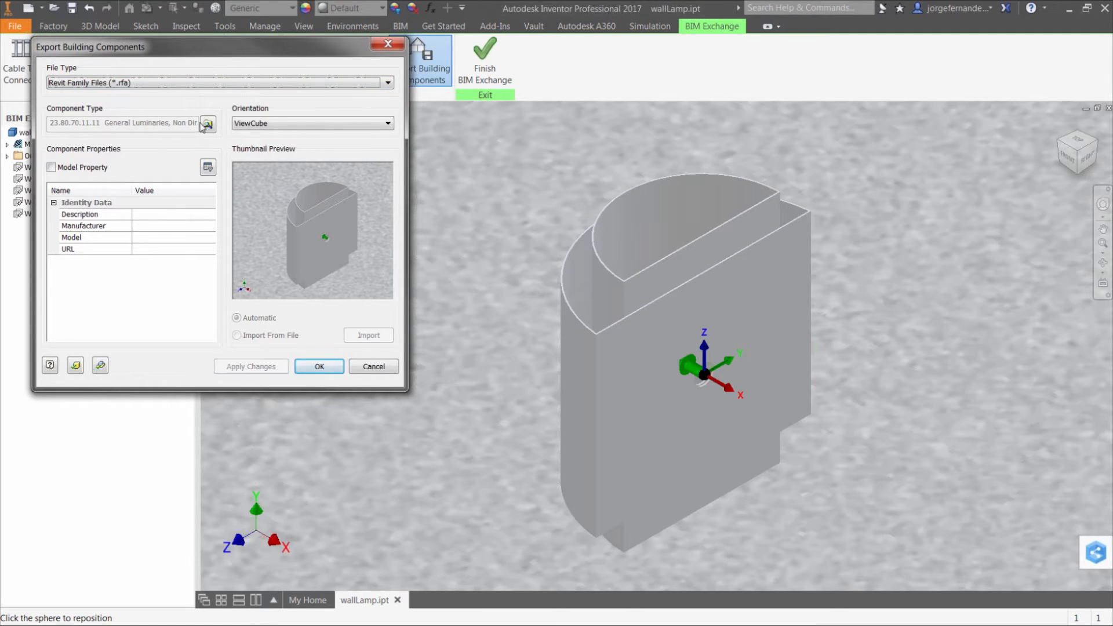
click(207, 124)
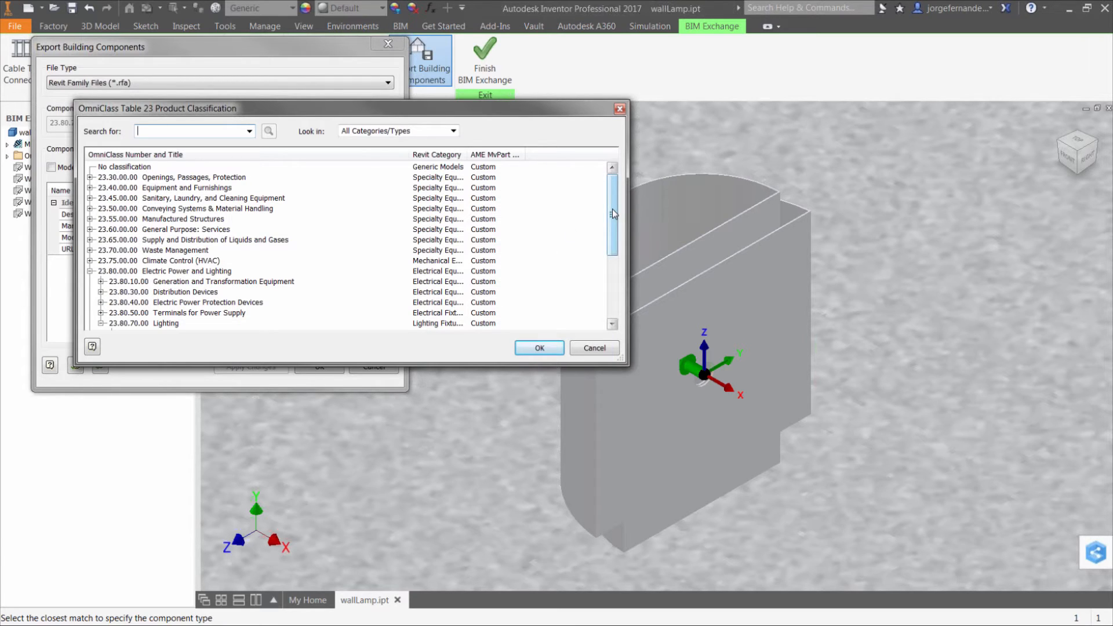
drag(612, 208, 612, 241)
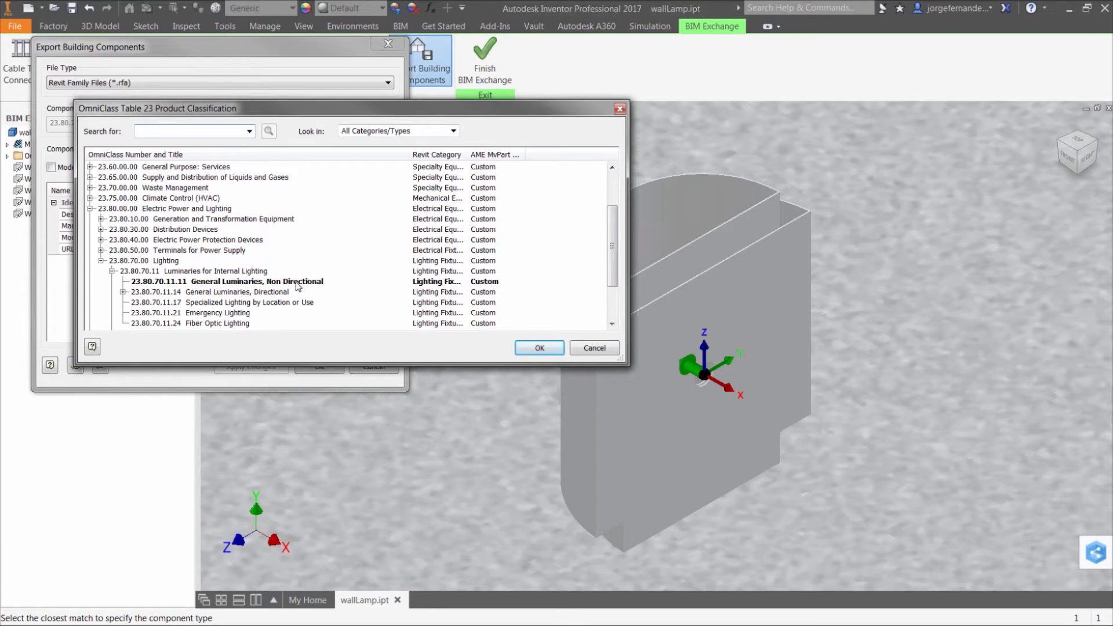
drag(468, 155, 525, 154)
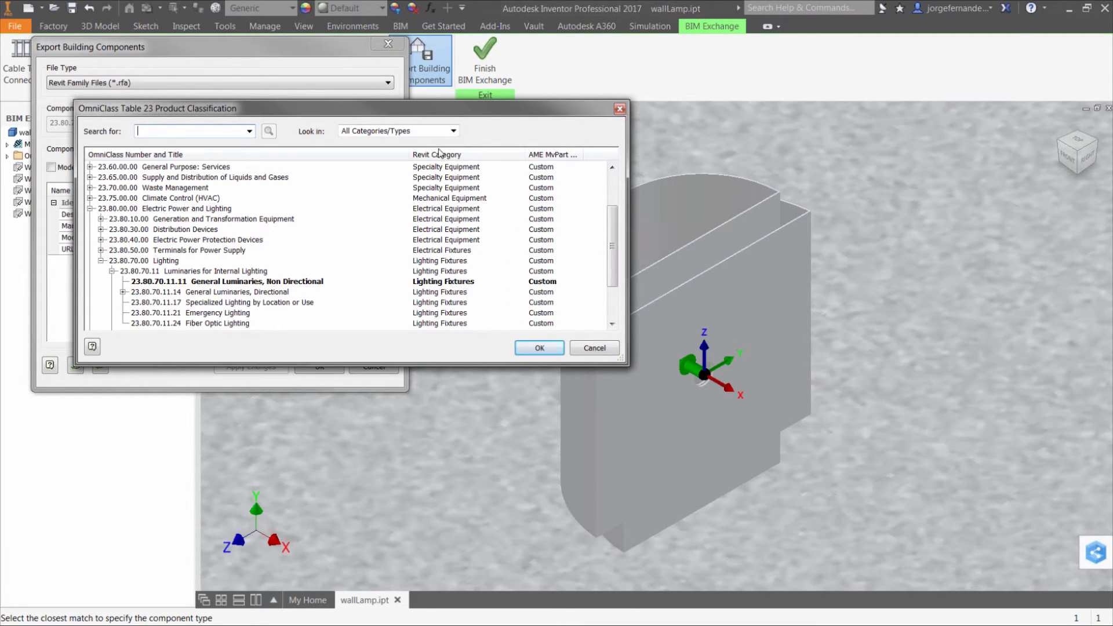
click(453, 131)
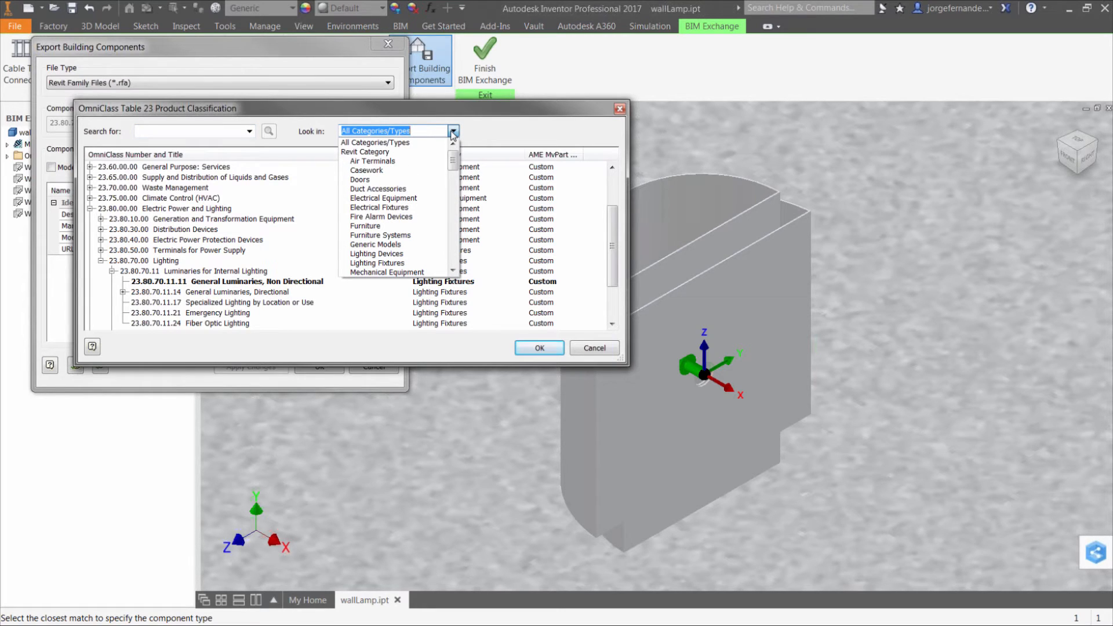
click(491, 131)
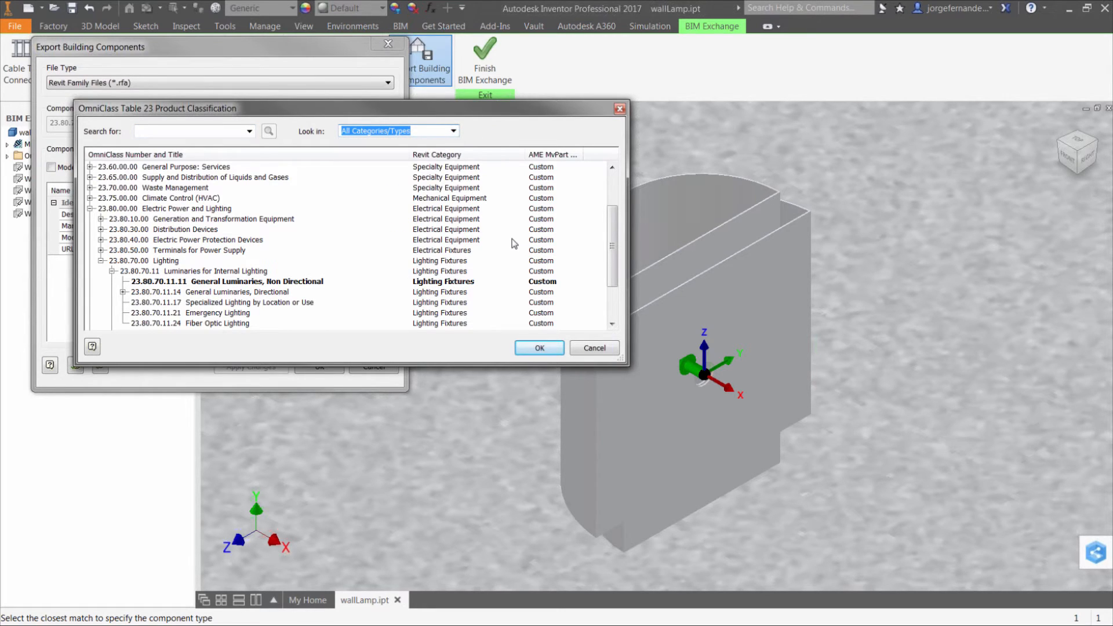
click(595, 349)
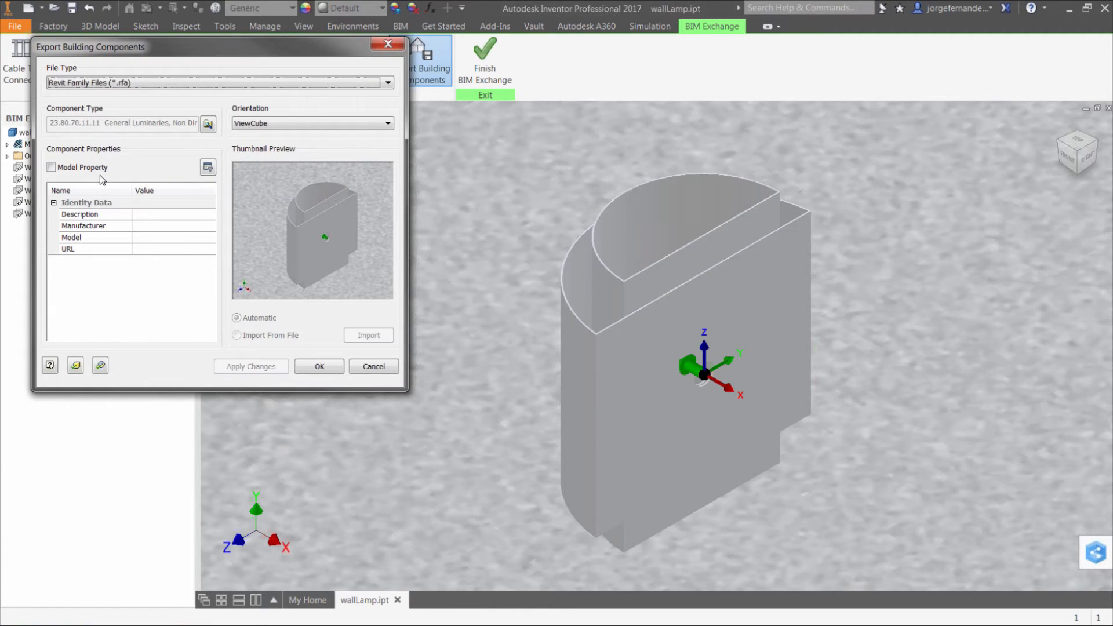
Include the model properties in the component export and set the description to "Custom Light Fixture"
click(51, 171)
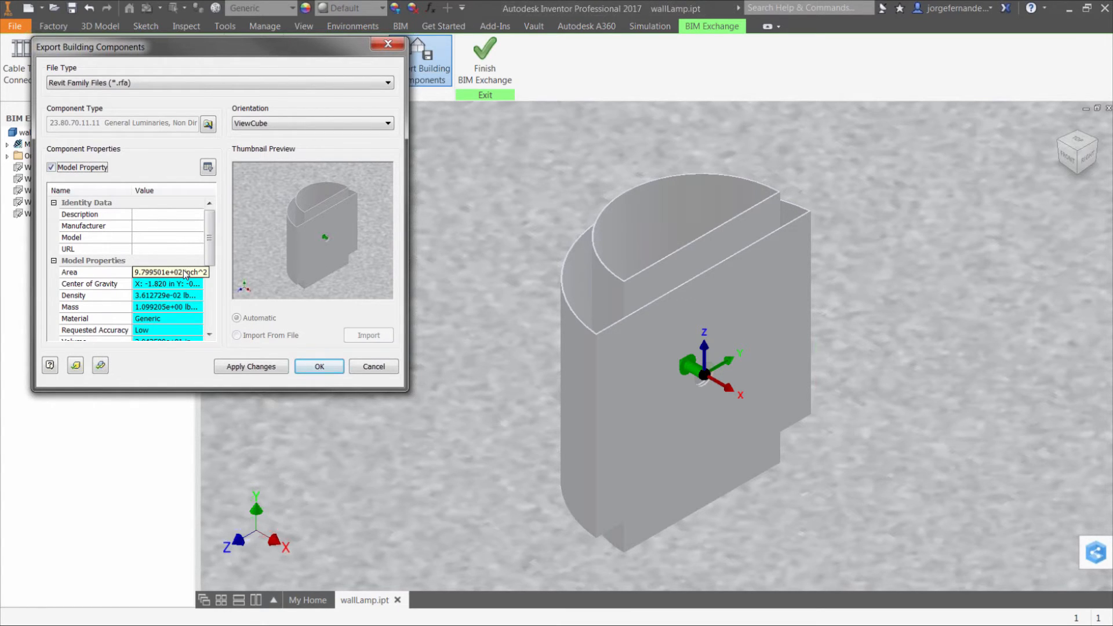
click(175, 214)
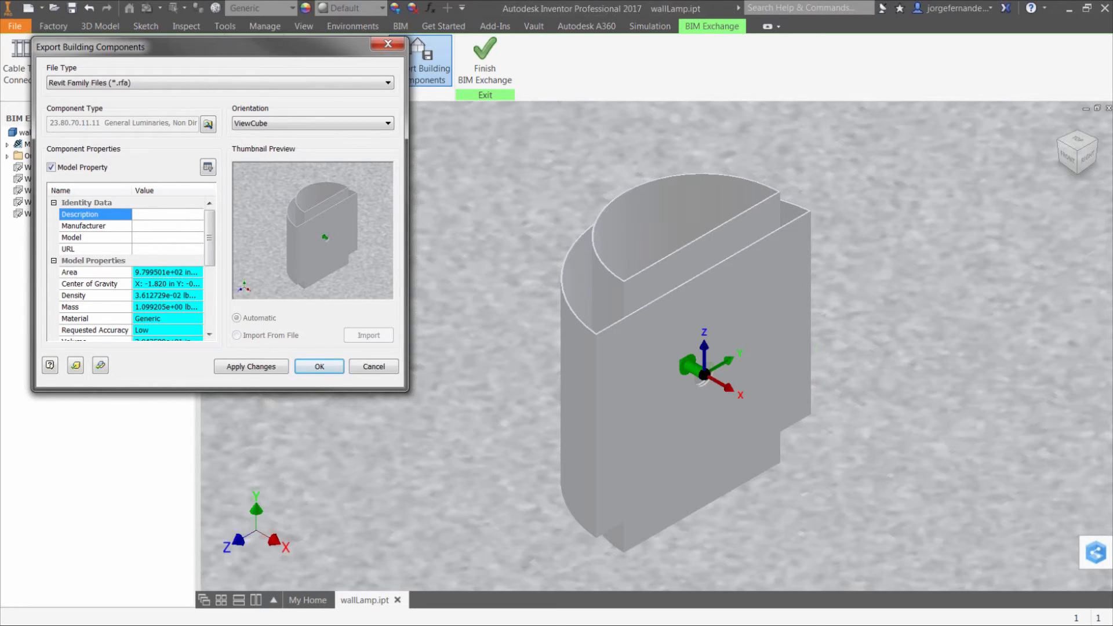
text(Light)
key(BackSpace)
key(BackSpace)
key(BackSpace)
key(BackSpace)
key(BackSpace)
key(BackSpace)
text(Custom Light Fixture)
Set the manufacturer in the component's identity data to KETIV
click(177, 226)
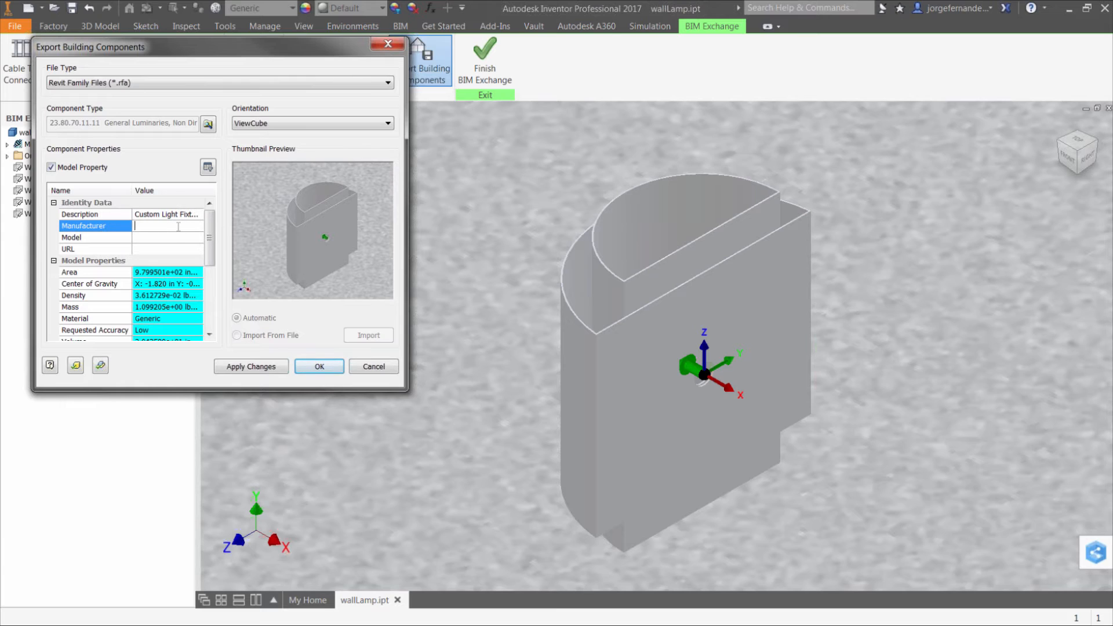
text(KETM)
text(V-001)
click(173, 237)
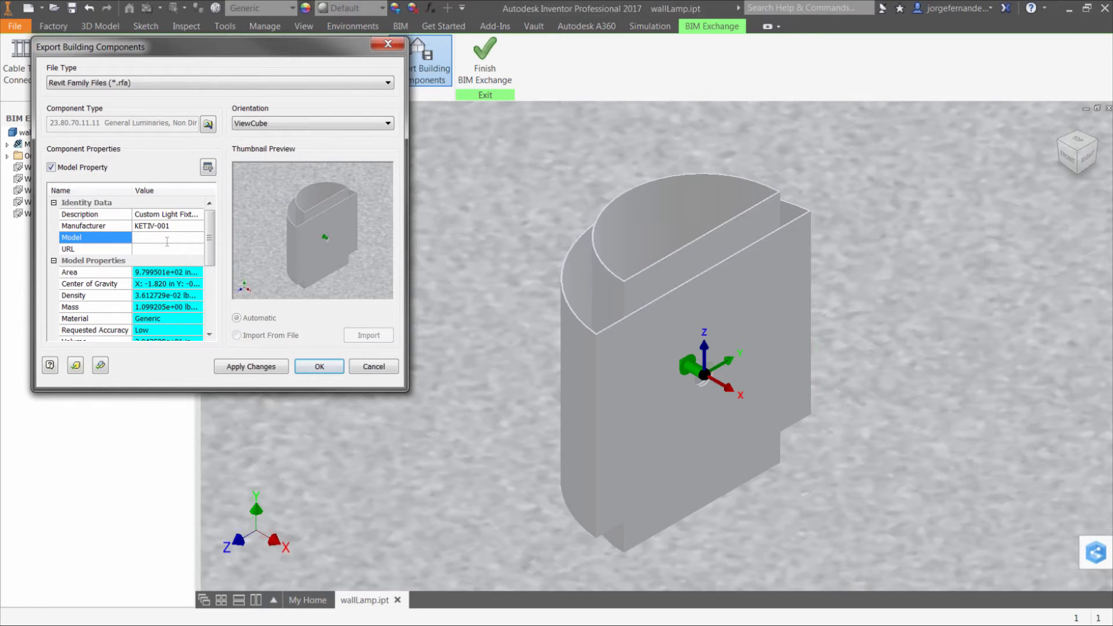
click(178, 226)
key(BackSpace)
key(BackSpace)
key(BackSpace)
key(BackSpace)
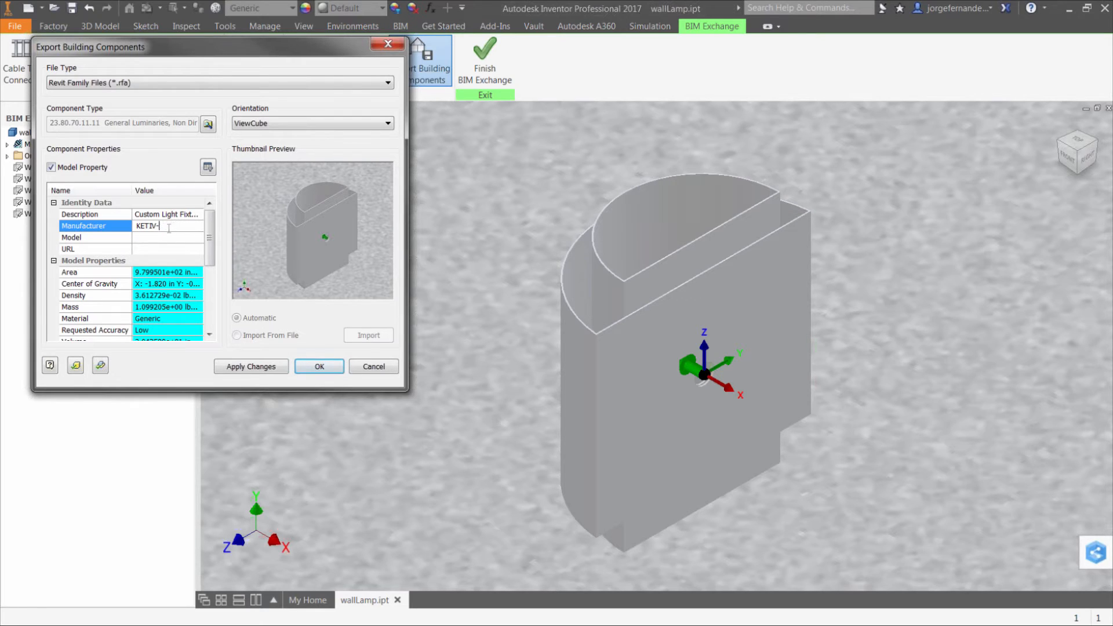
Set the component's model to KETIV-001 and its URL to ketiv.com
click(158, 235)
text(KETIV-001)
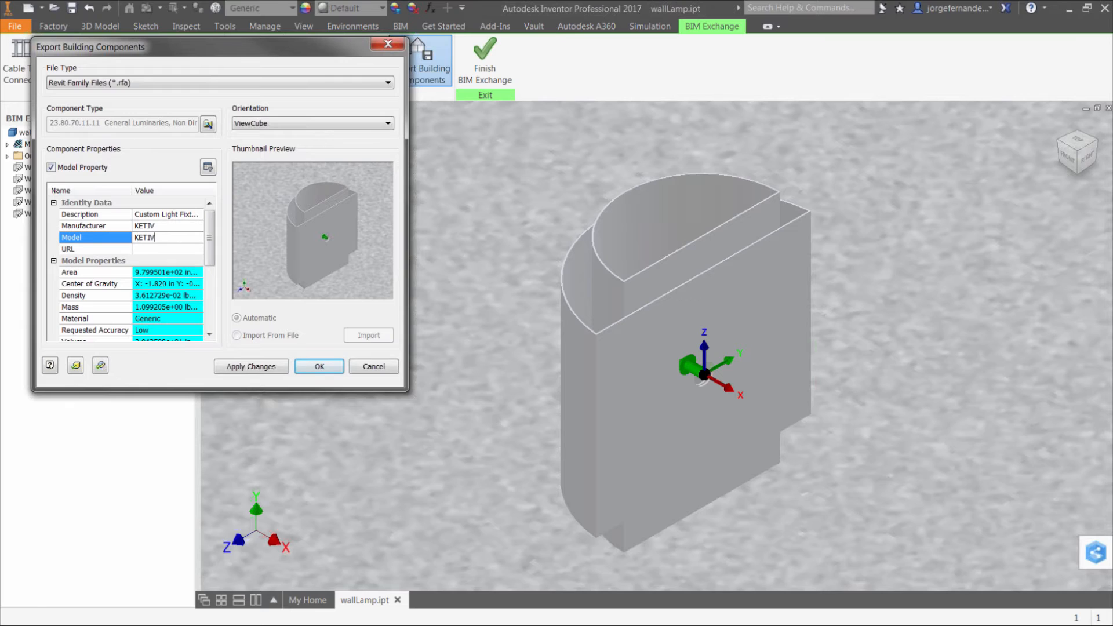
click(159, 250)
text(ketiv.com)
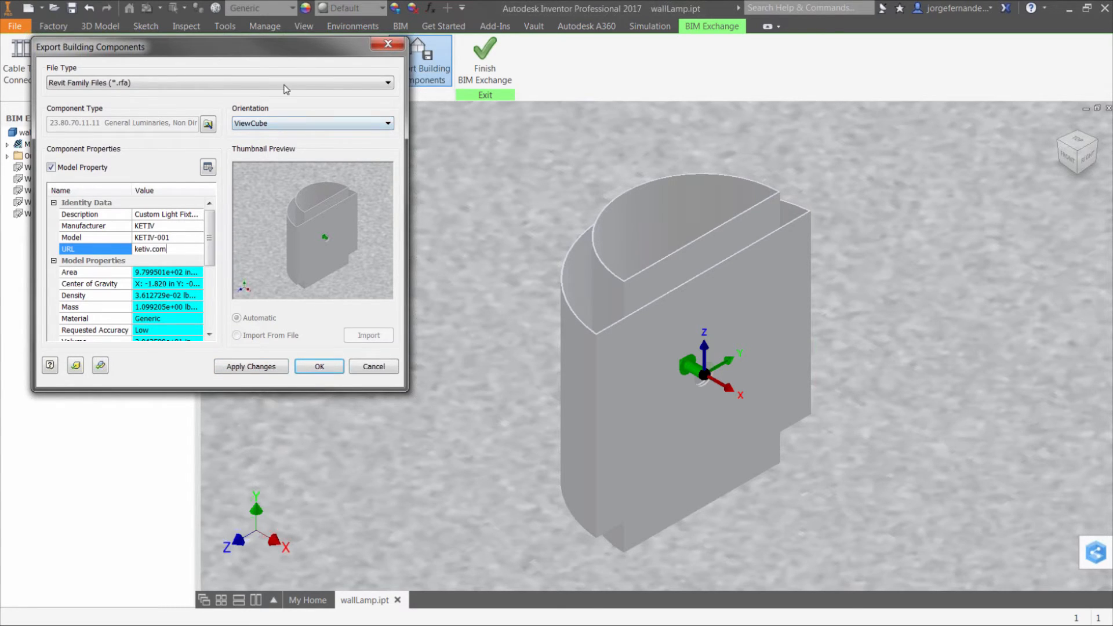
Review the orientation options and cancel the building components export
click(315, 122)
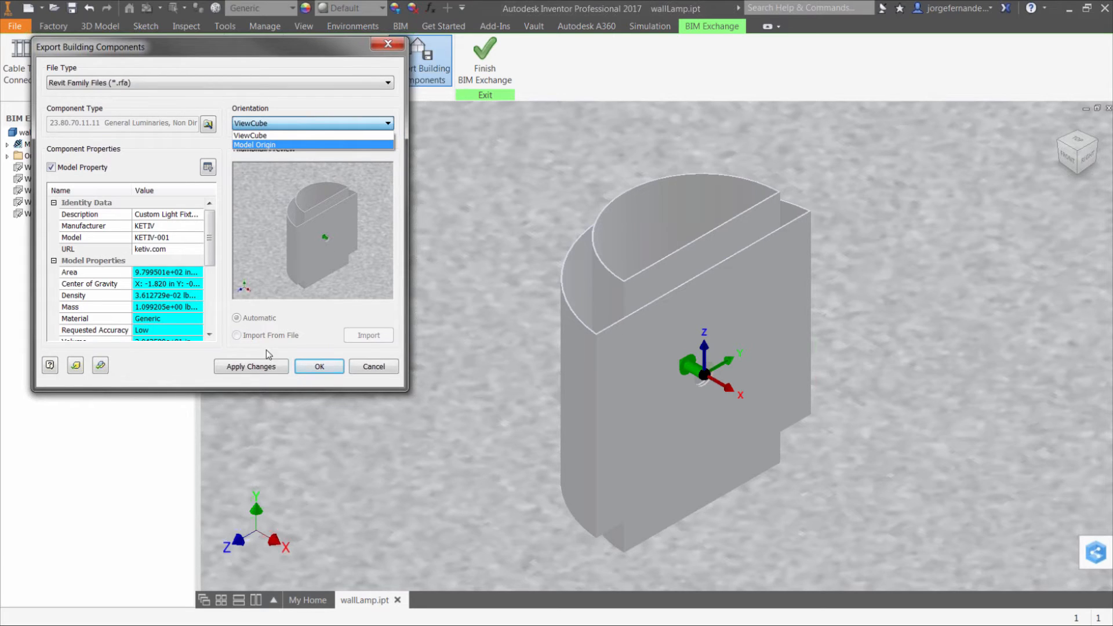
click(367, 371)
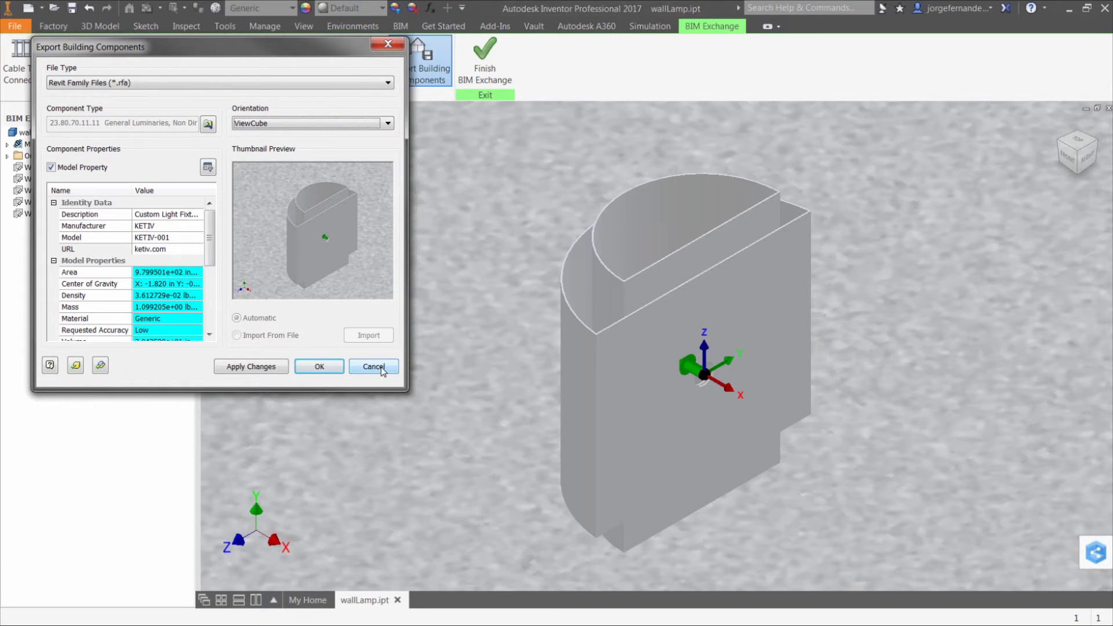
click(374, 367)
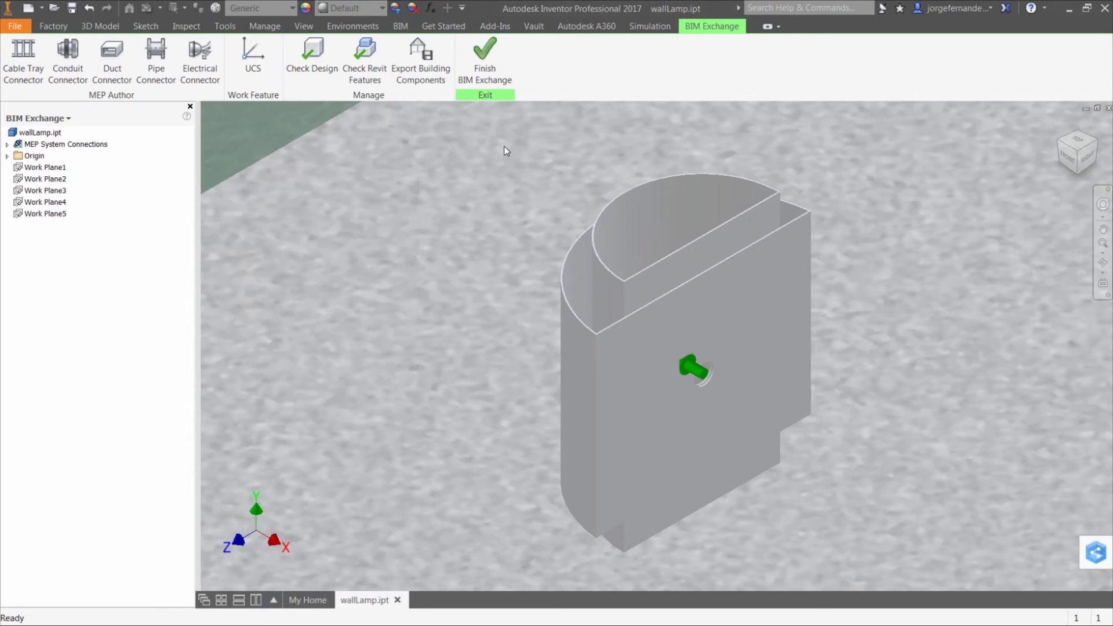
Expand the MEP system connections to locate the lamp's electrical connector, and finish BIM Exchange
click(7, 144)
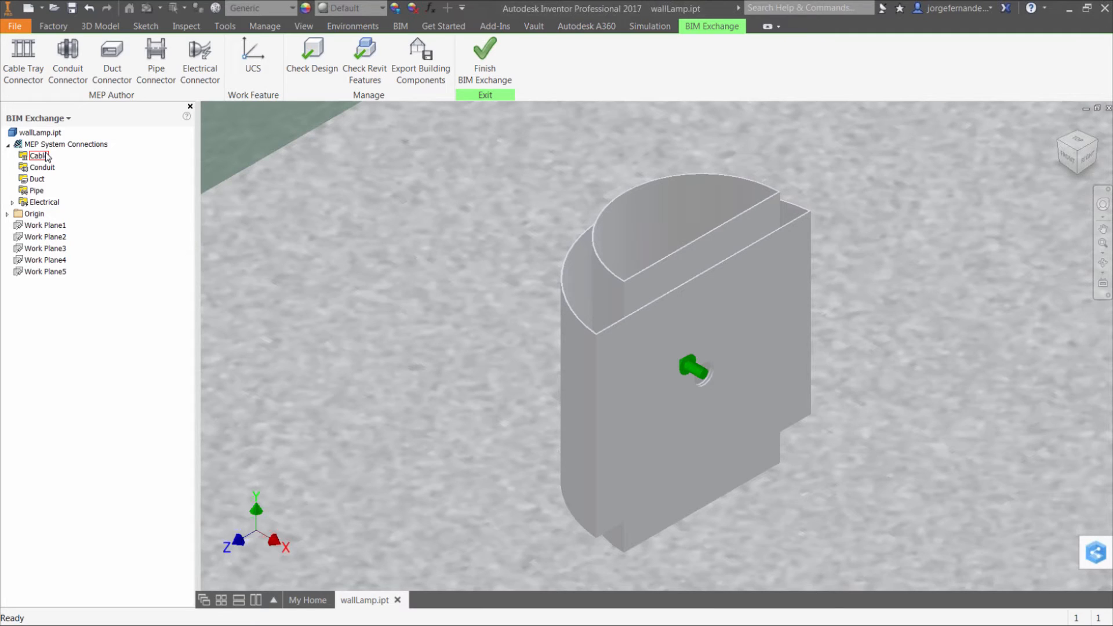
click(12, 202)
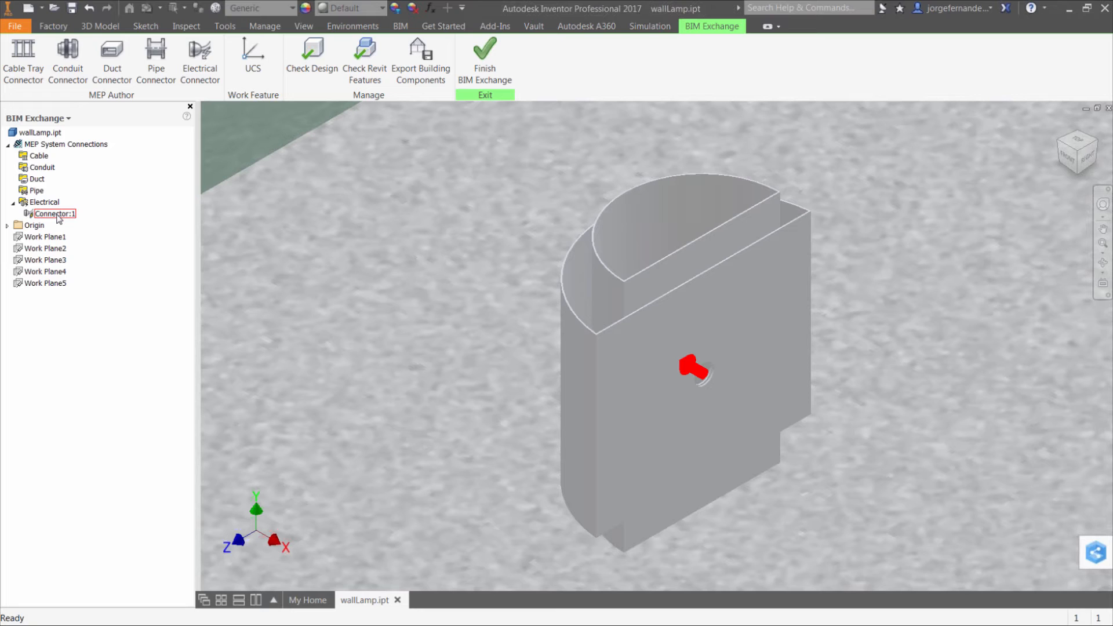
click(487, 61)
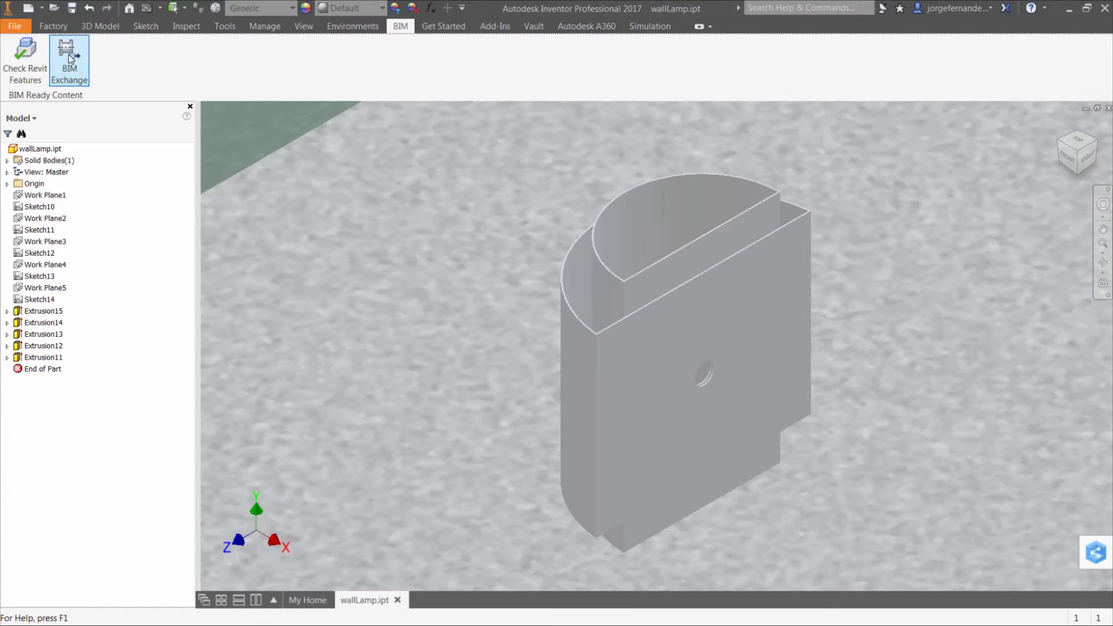
Start a Revit family export of the building component from BIM Exchange, include the model properties, and enter the description "light"
click(69, 58)
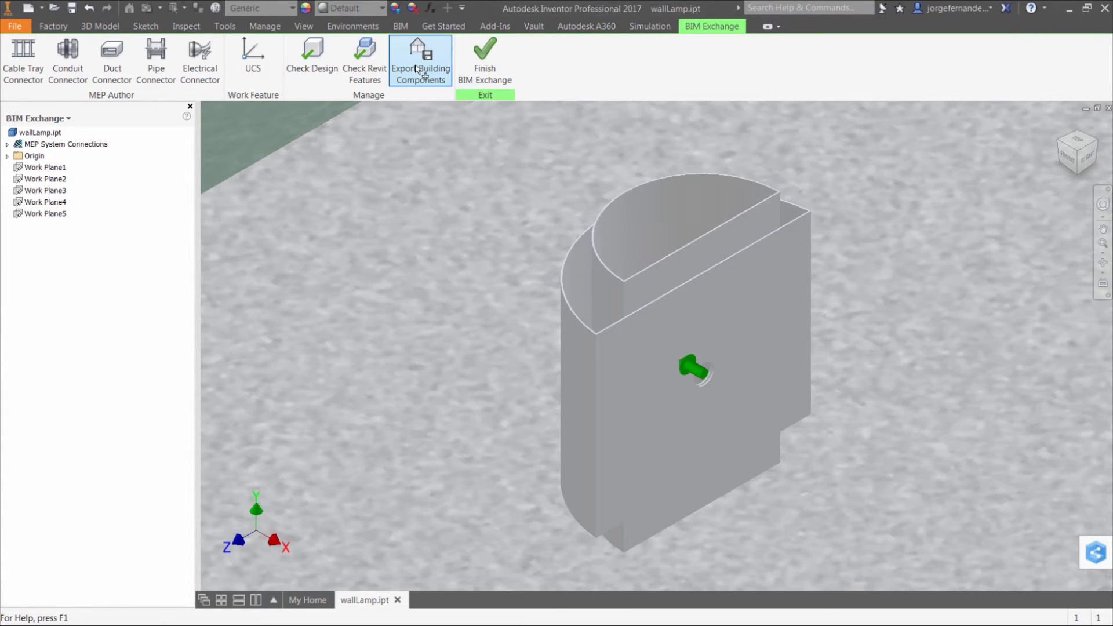
click(419, 70)
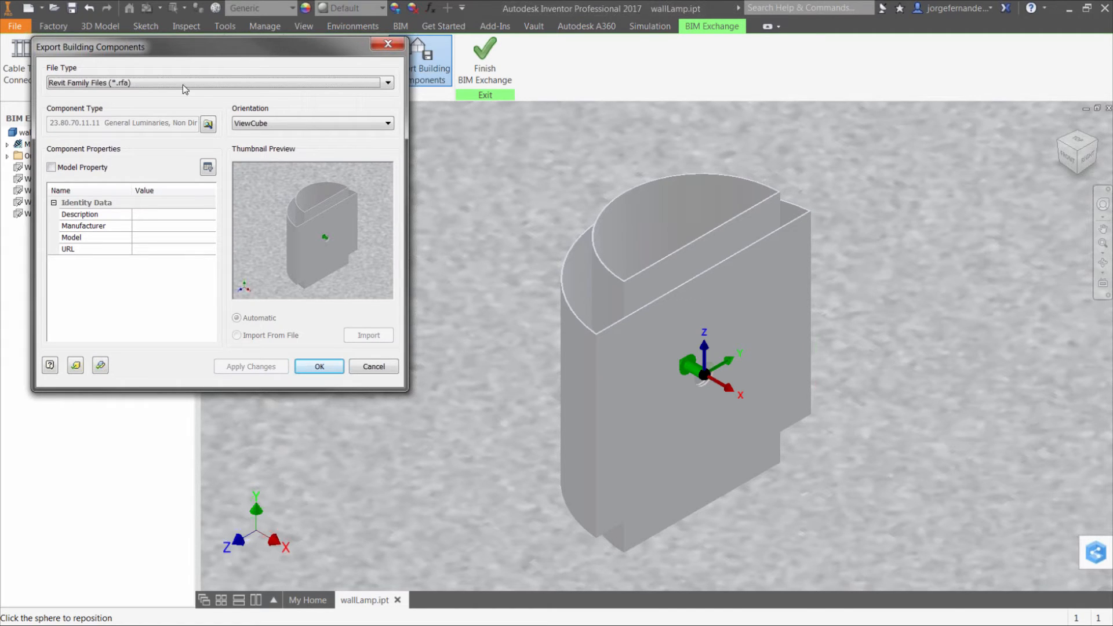
click(56, 167)
click(128, 214)
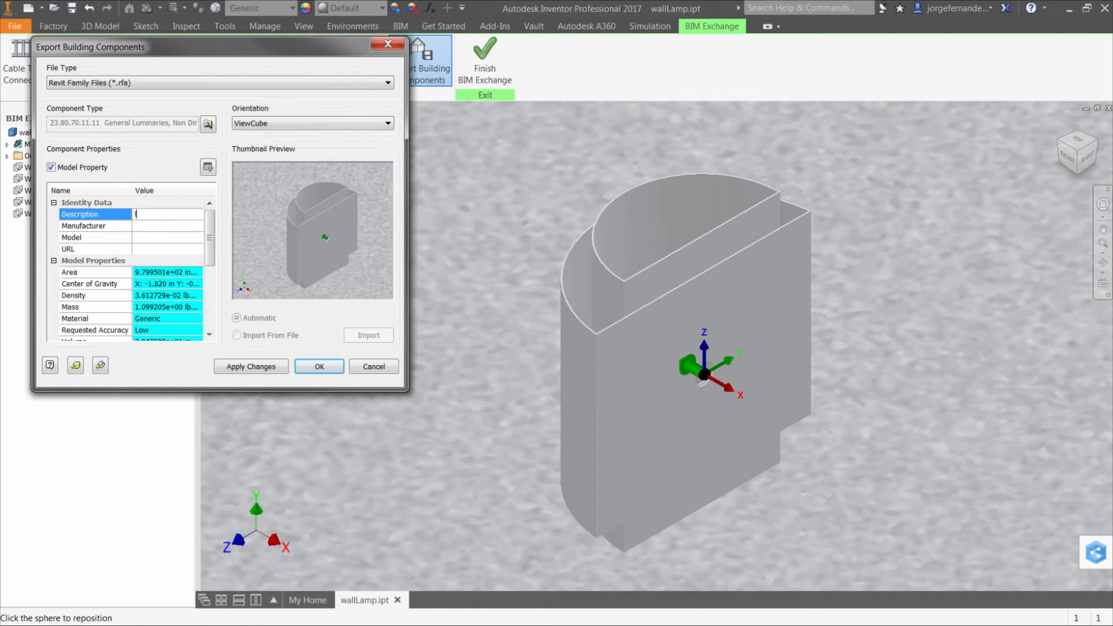
text(light)
Set the component's manufacturer to KETIV and its URL to ketiv.com, apply the changes, and accept the export settings
click(156, 225)
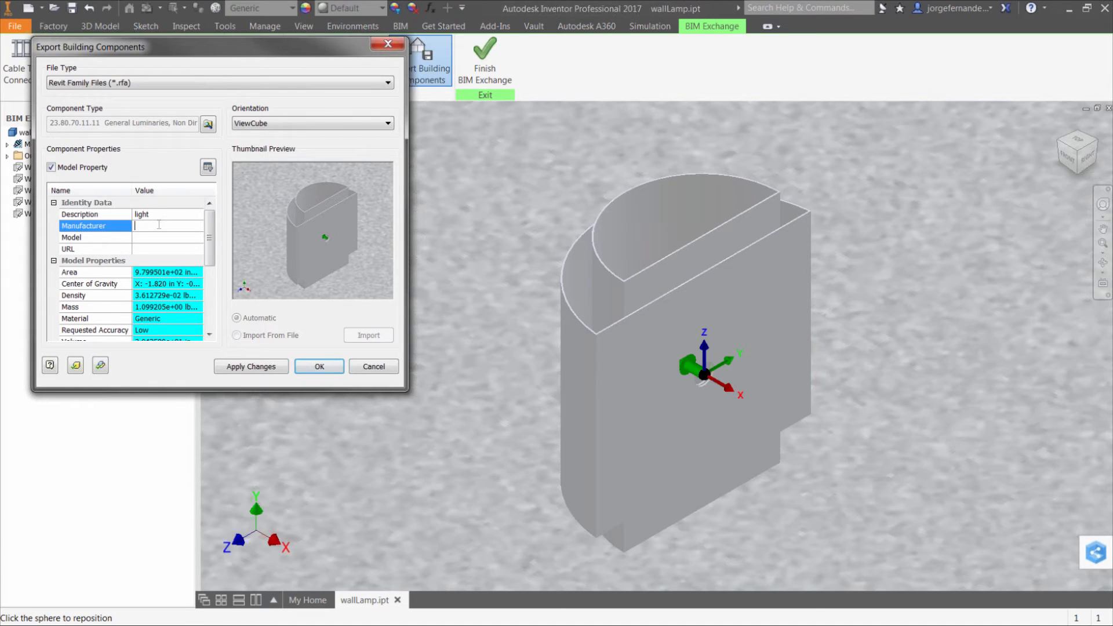
text(KETIV)
click(167, 249)
text(ketiv.com)
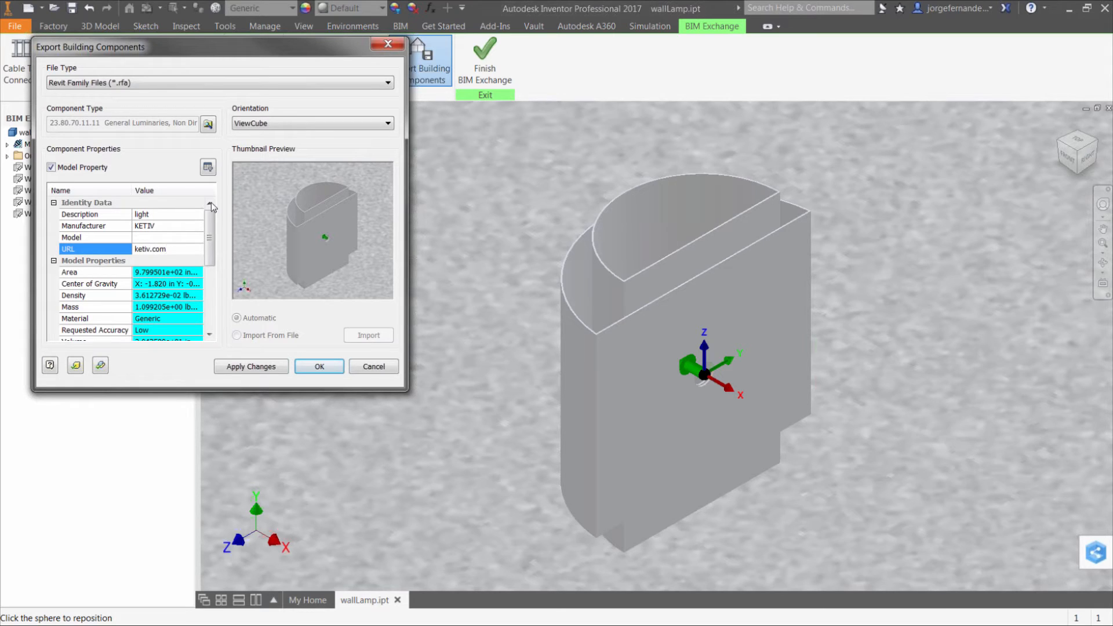
click(284, 367)
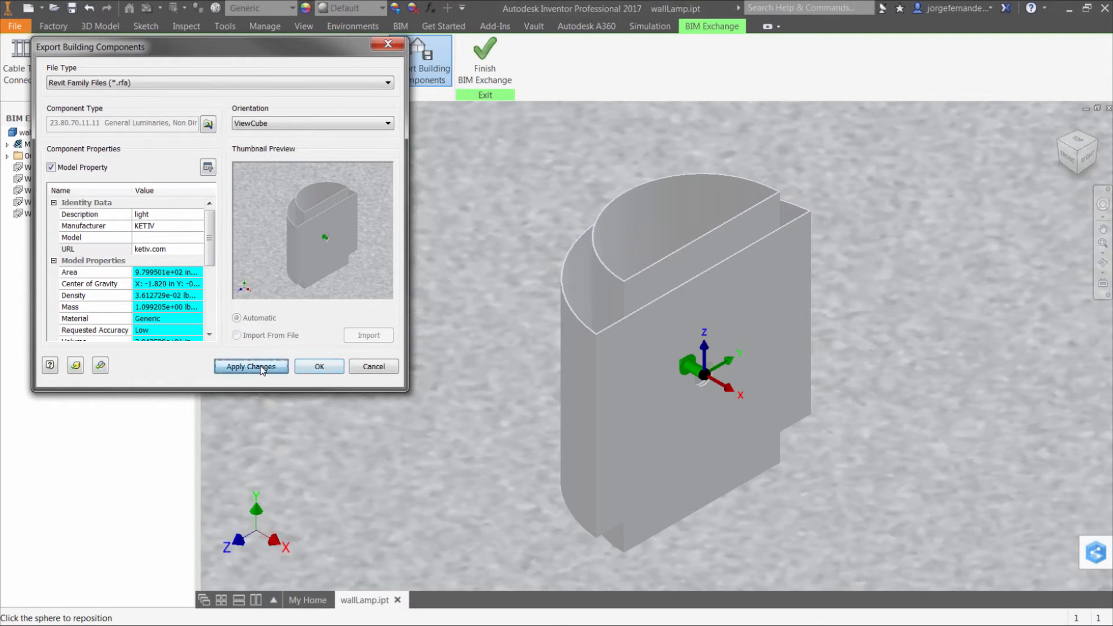
click(319, 367)
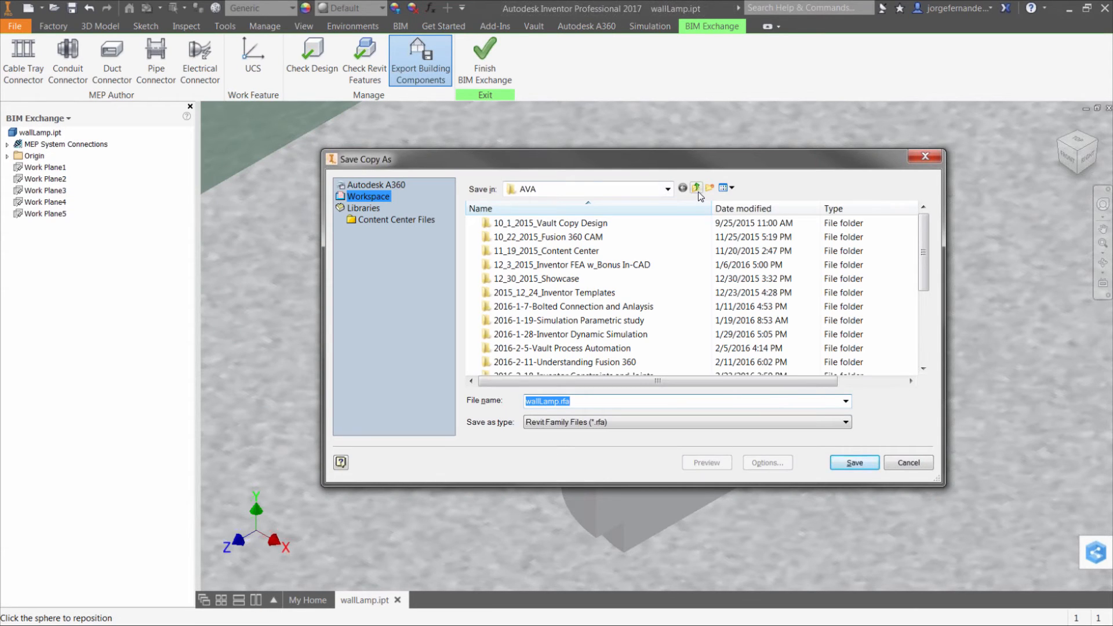
Save the exported Revit family as "wallLamp AVA MFG.rfa" in the "2016-9-7 Intg Mfg in Revit" folder
scroll(879, 325, down, 4)
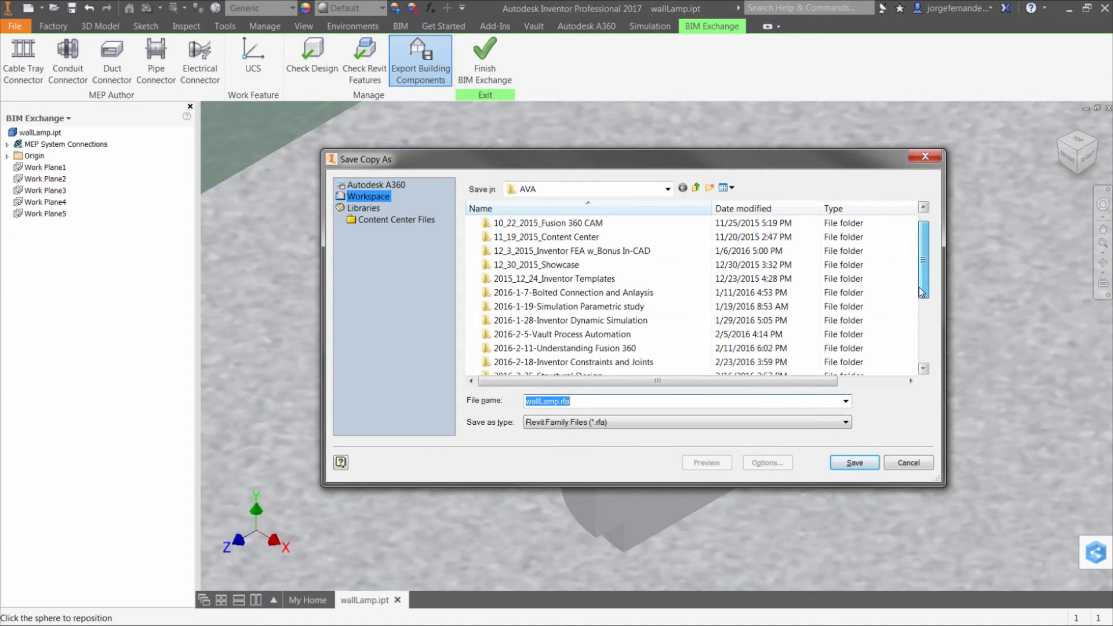
double_click(574, 306)
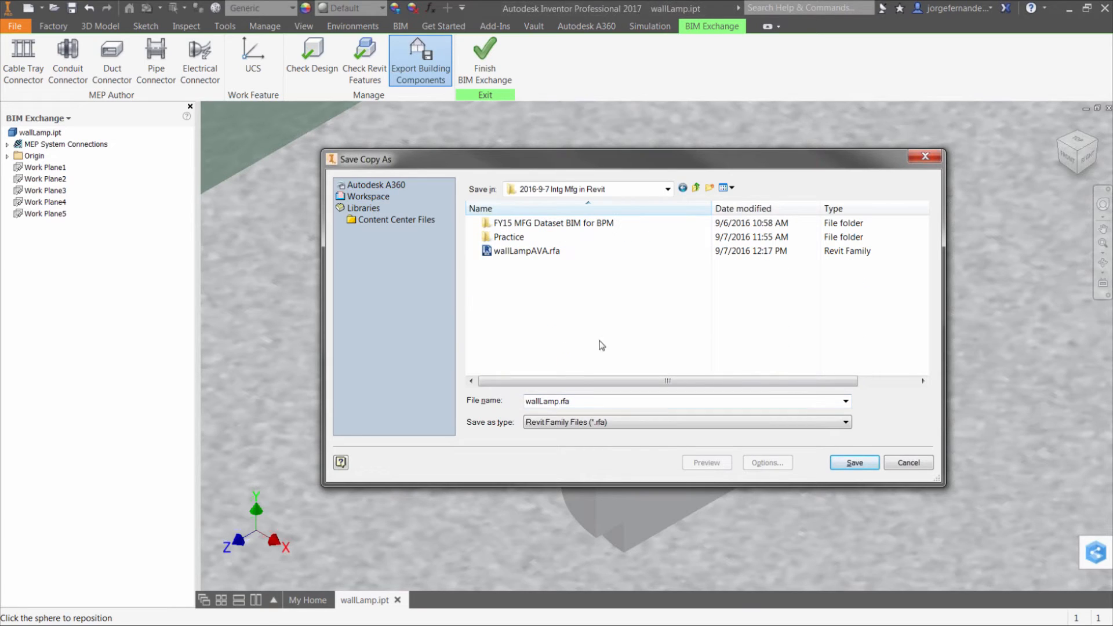
double_click(558, 400)
click(559, 400)
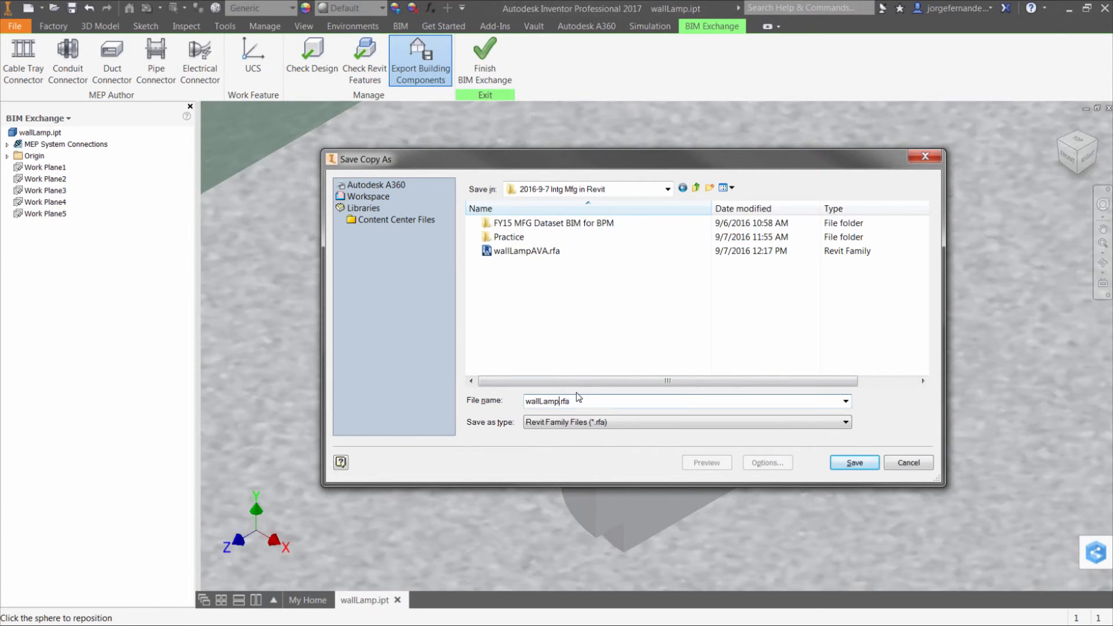
text(AVA MFG)
click(848, 462)
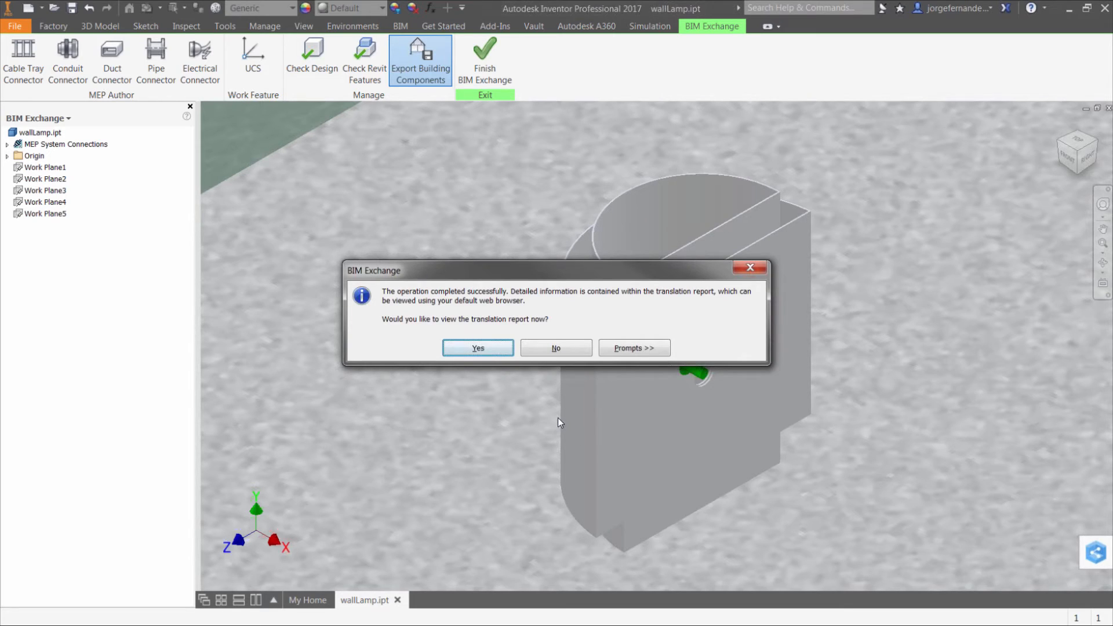
View the translation report in the browser to examine the feature and connector export status, and minimize the browser
click(491, 347)
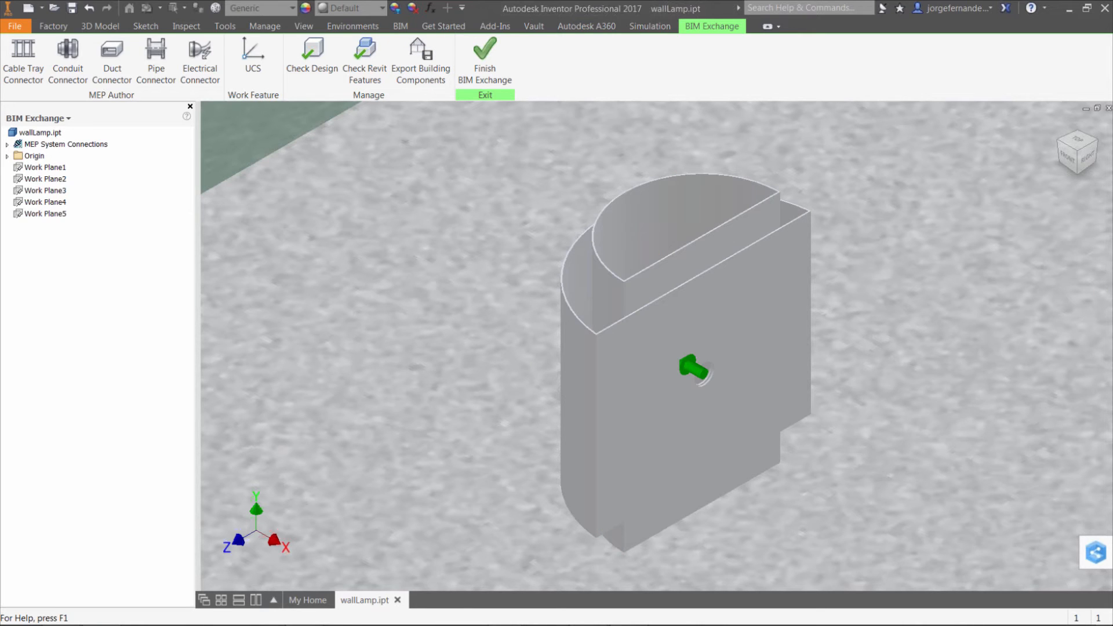
drag(1112, 70, 589, 27)
double_click(589, 27)
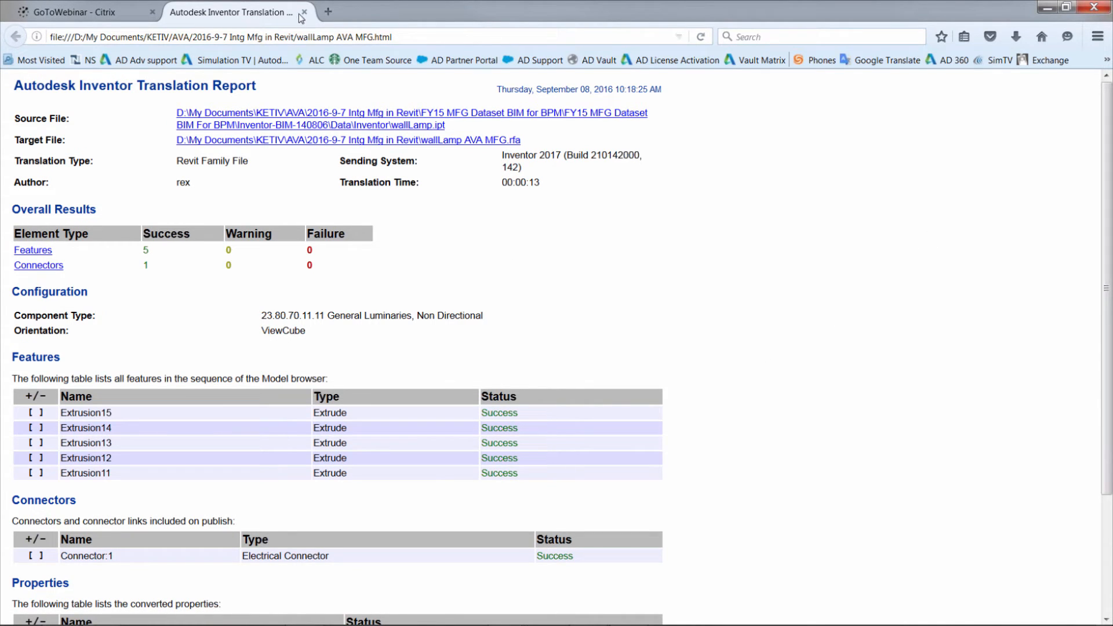
click(1047, 7)
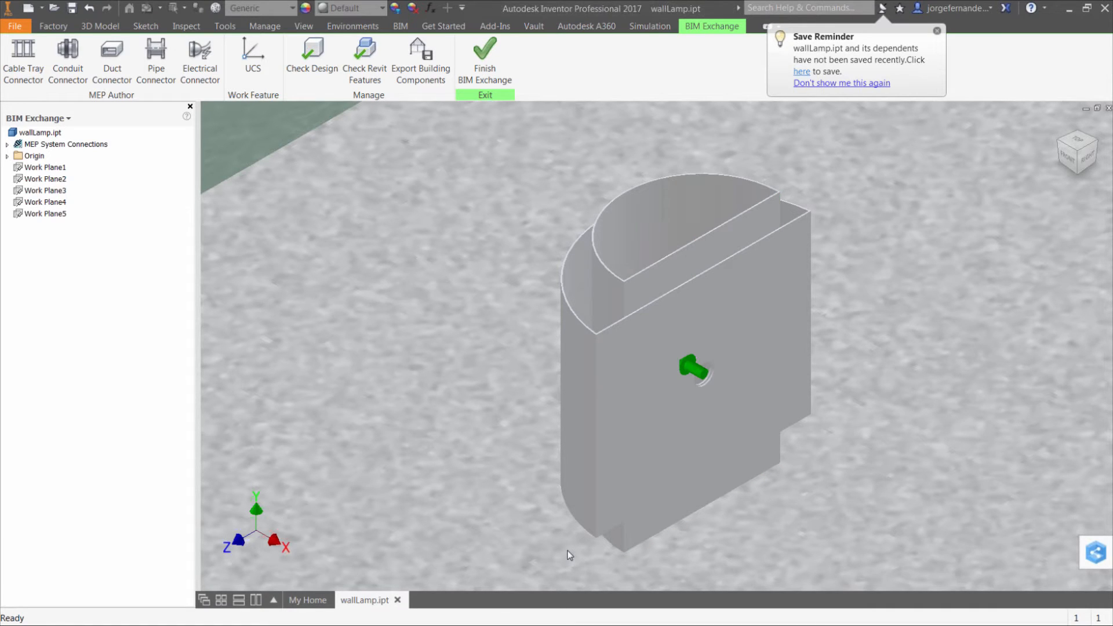
Switch to Revit and create a new family from the "Lighting Fixture wall based.rft" template
key(alt+Tab)
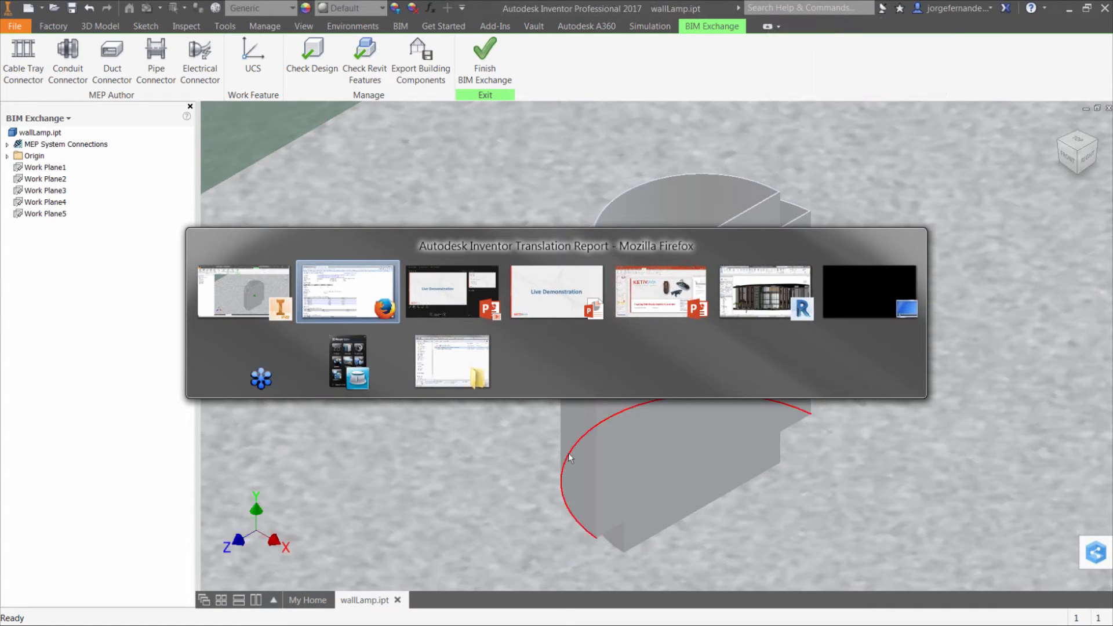
click(781, 286)
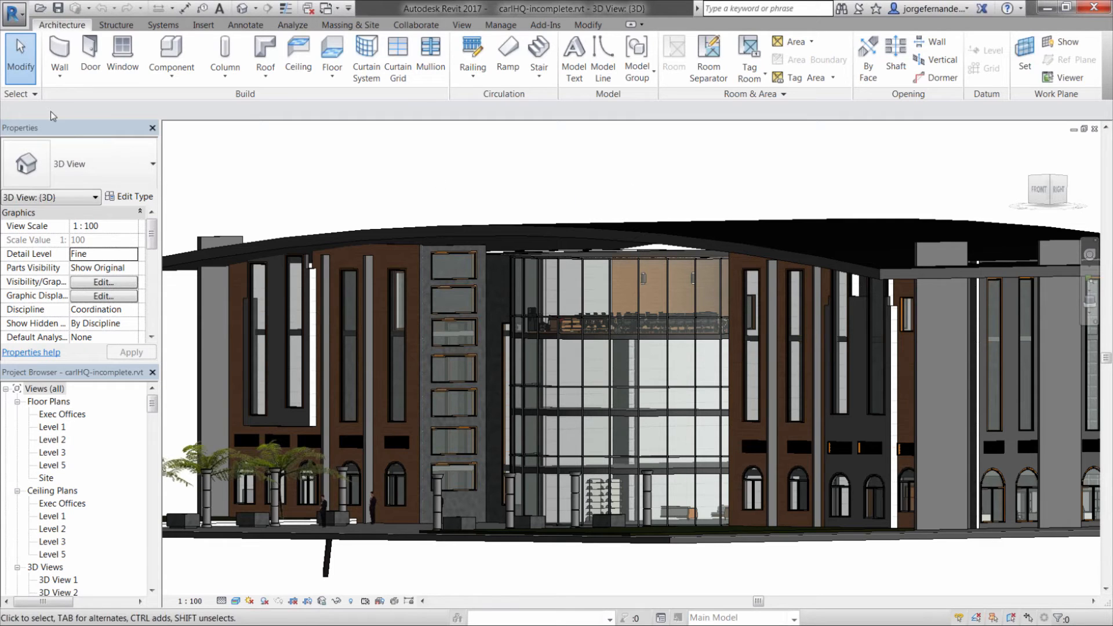
click(19, 22)
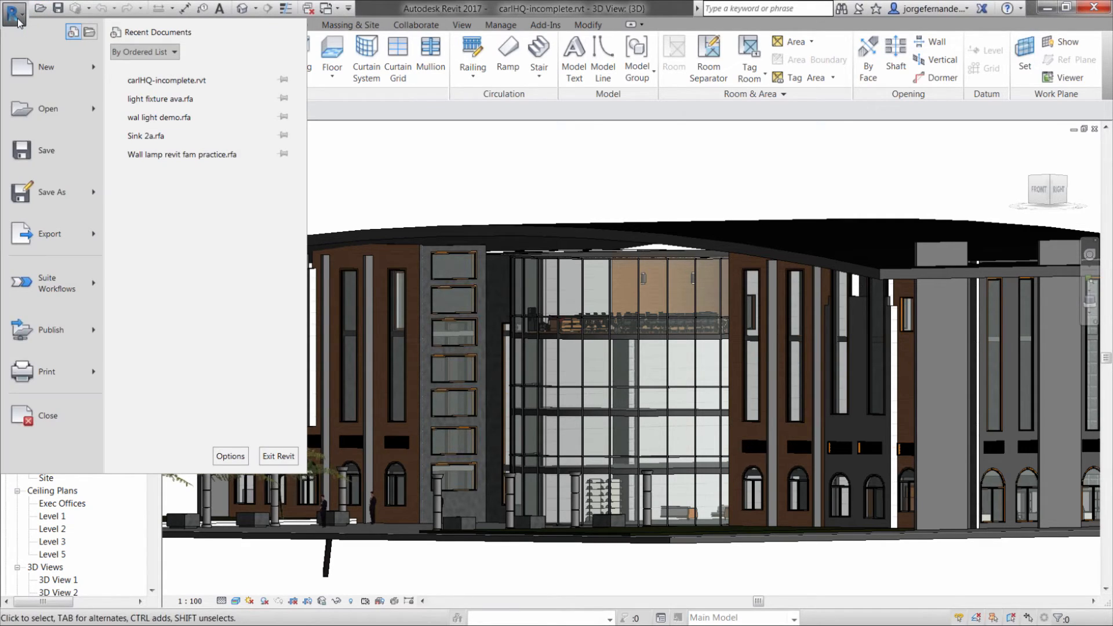
click(95, 68)
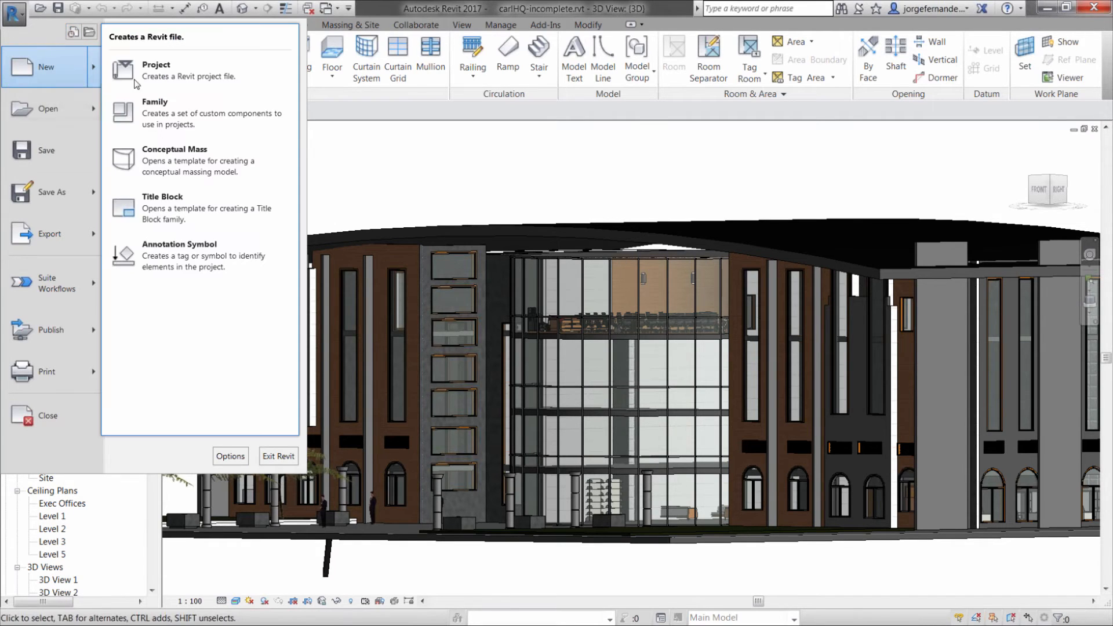
click(210, 107)
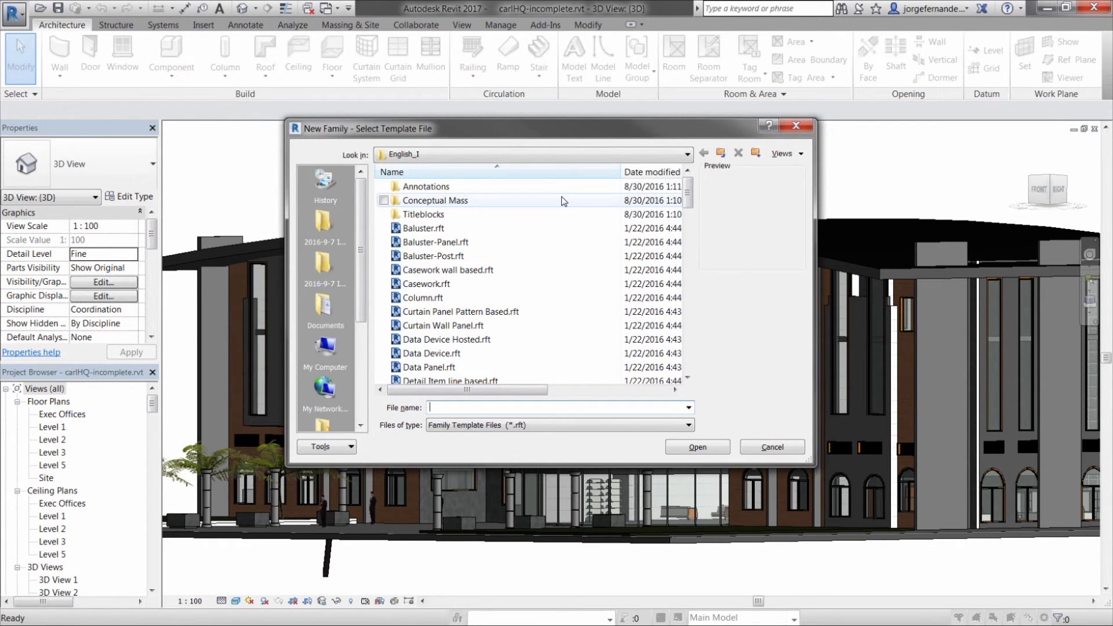
drag(688, 193, 690, 277)
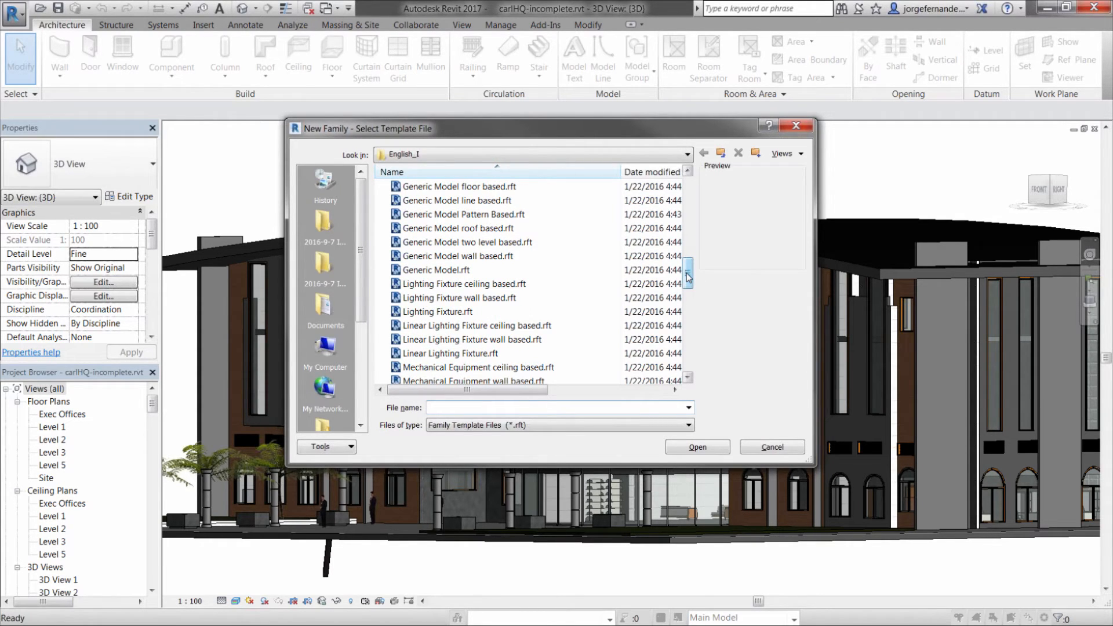
click(446, 313)
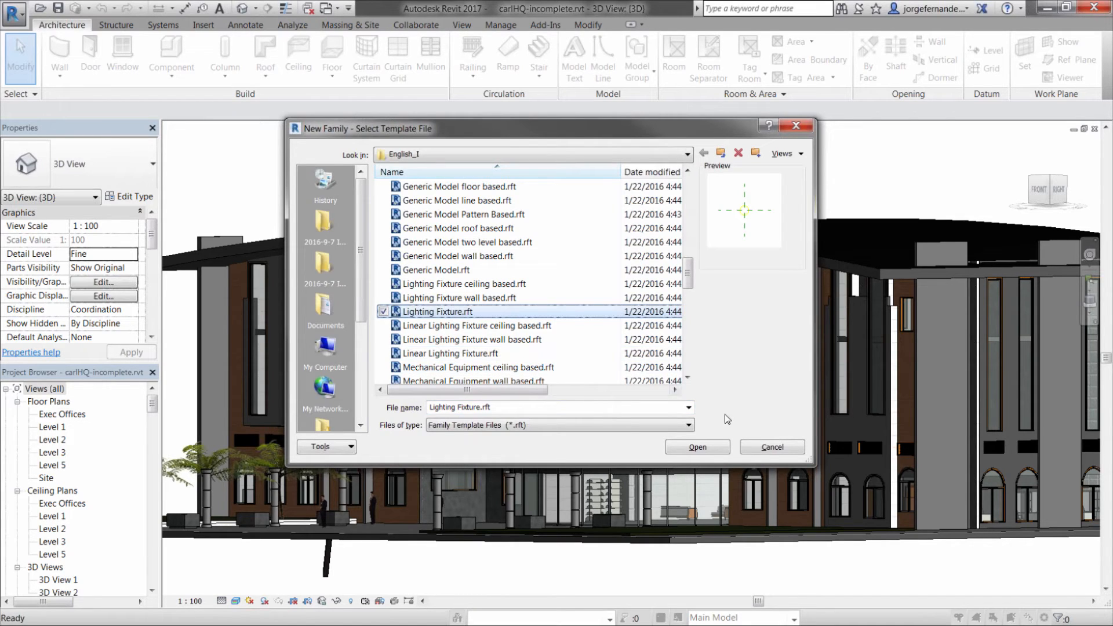
key(Up)
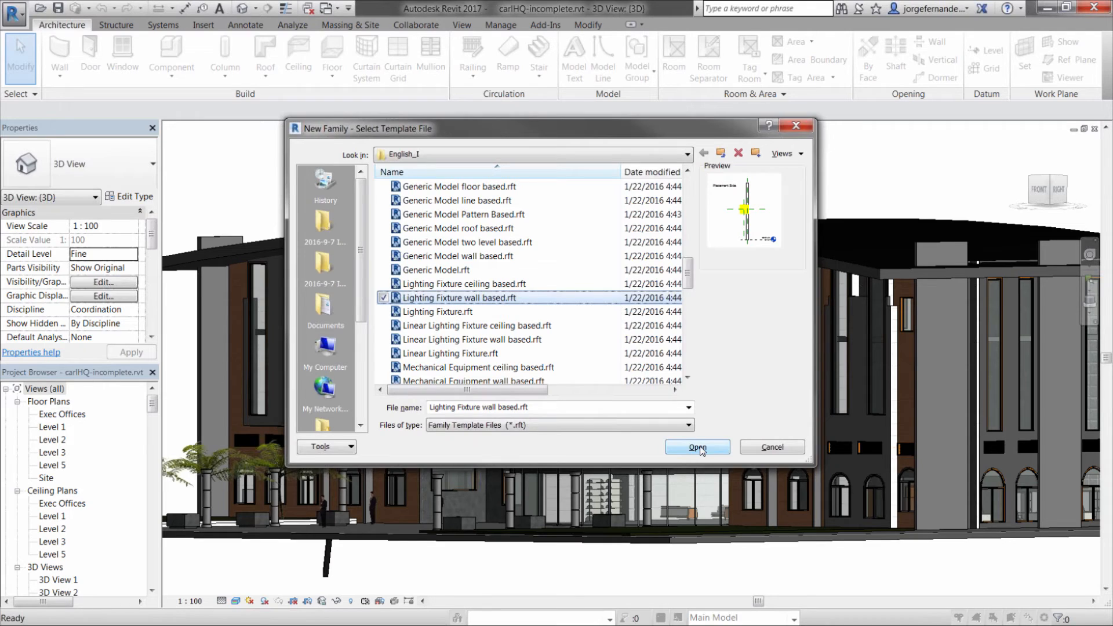
click(698, 447)
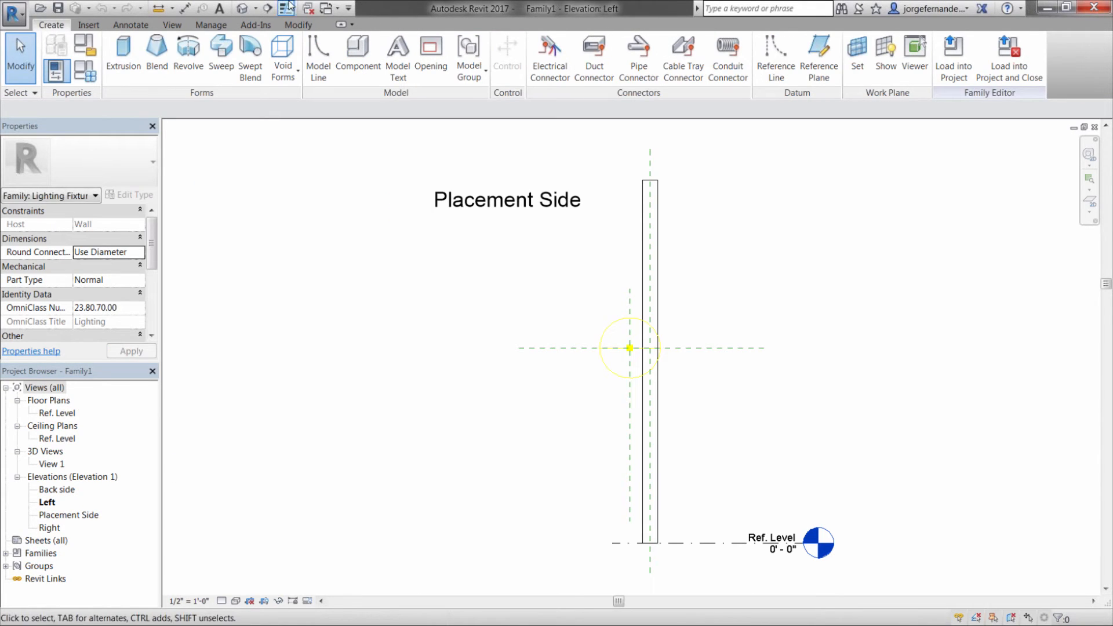
Show the new family in the default 3D view from the wall's placement side with the Shaded visual style
click(243, 13)
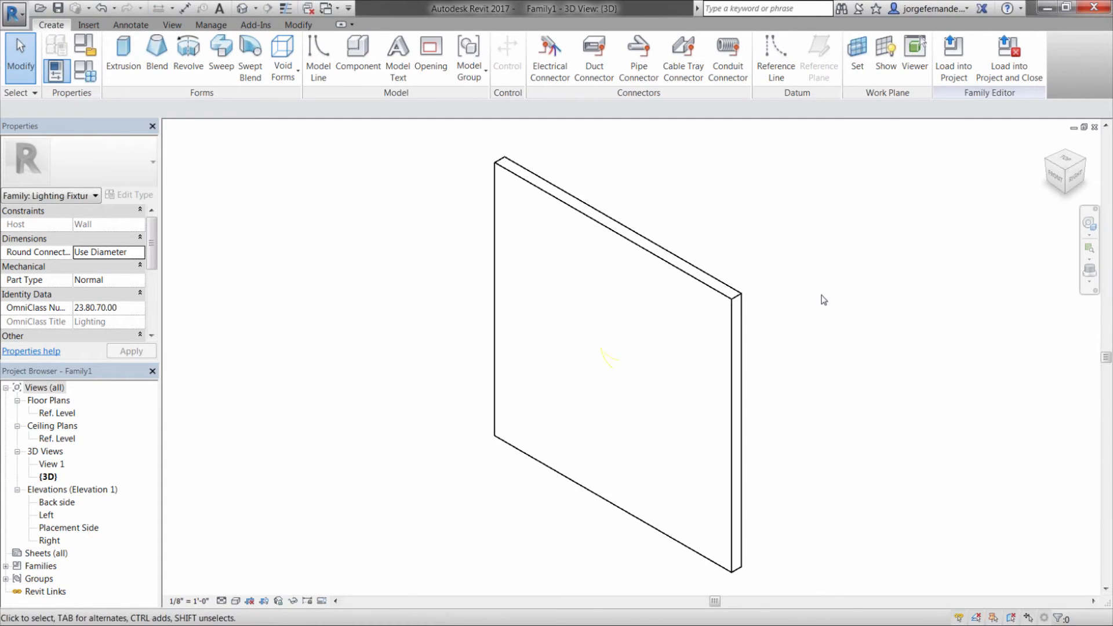
shift+middle_drag(824, 300, 561, 418)
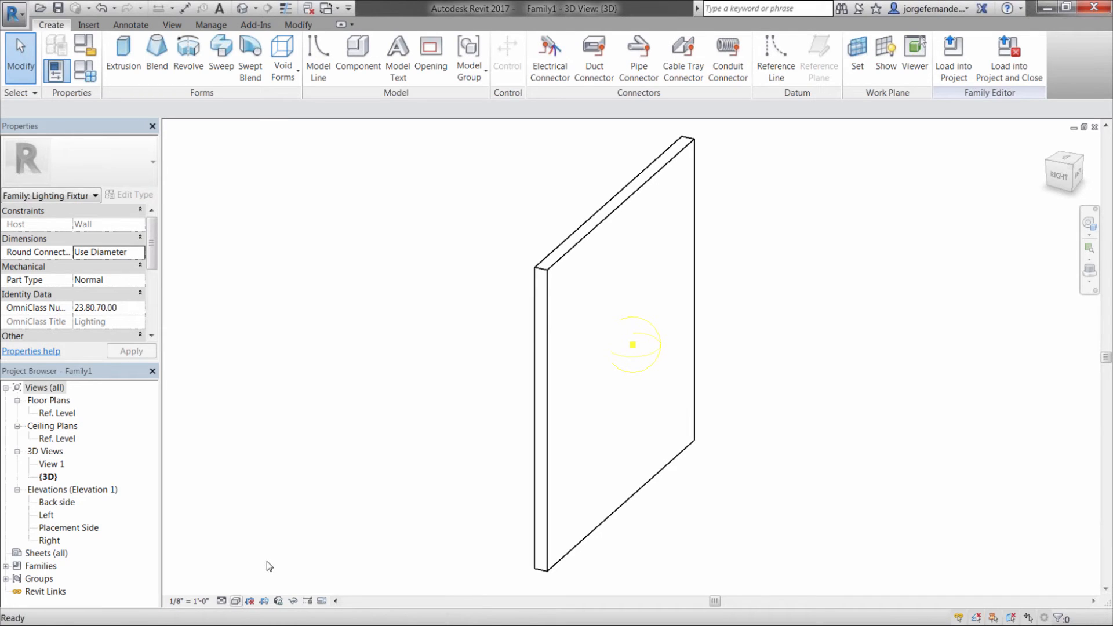
click(235, 601)
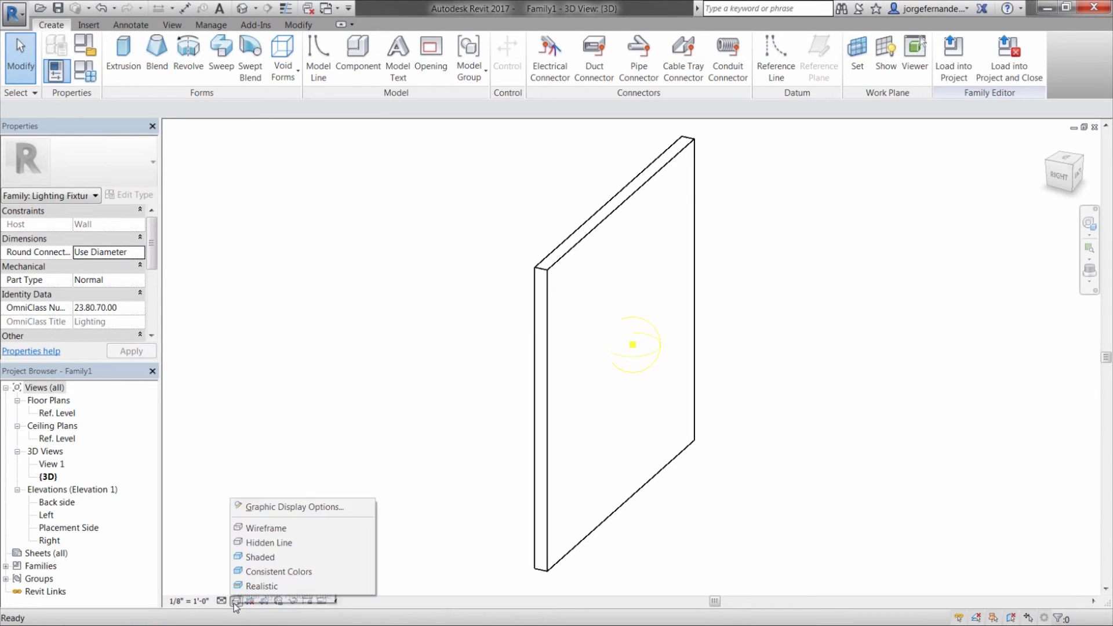
click(274, 556)
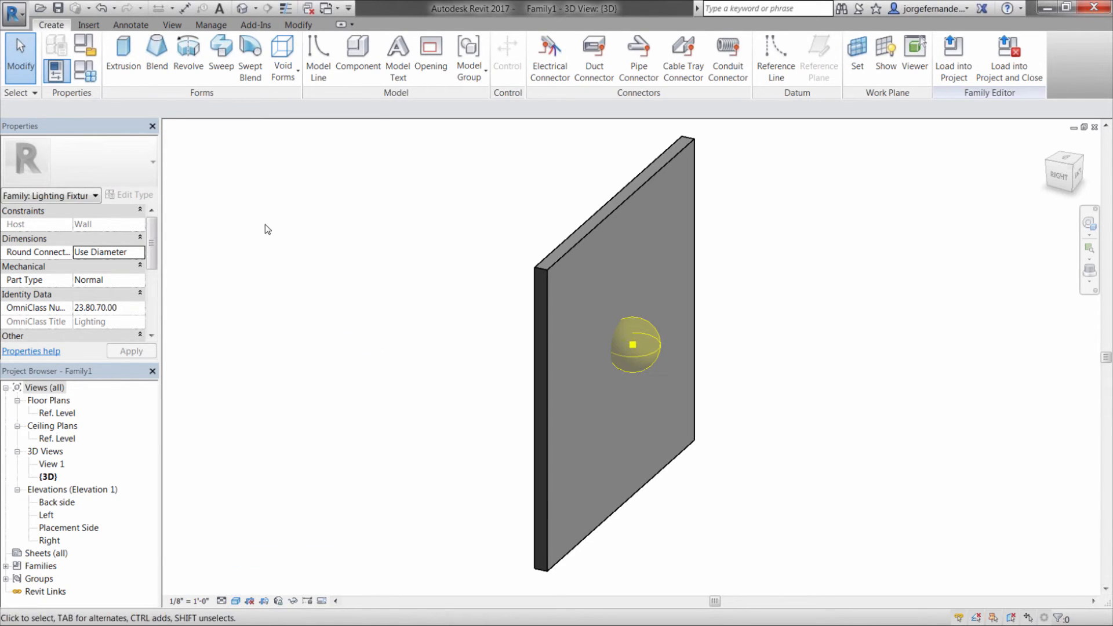
Load the exported "wallLamp AVA MFG" family into the new lighting fixture family
click(89, 25)
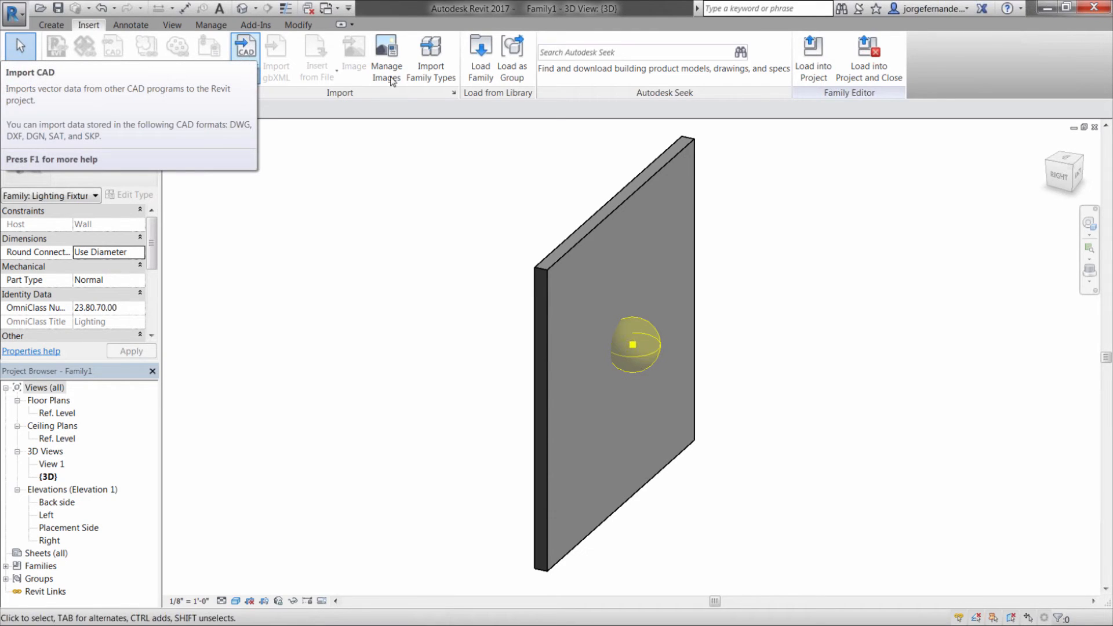
click(480, 54)
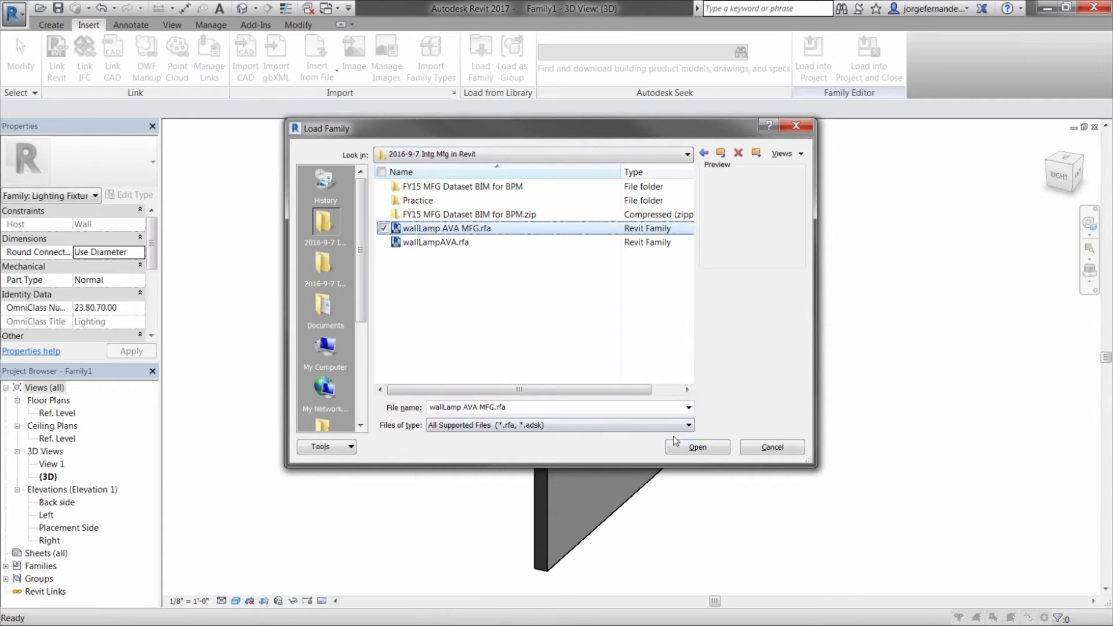
click(706, 446)
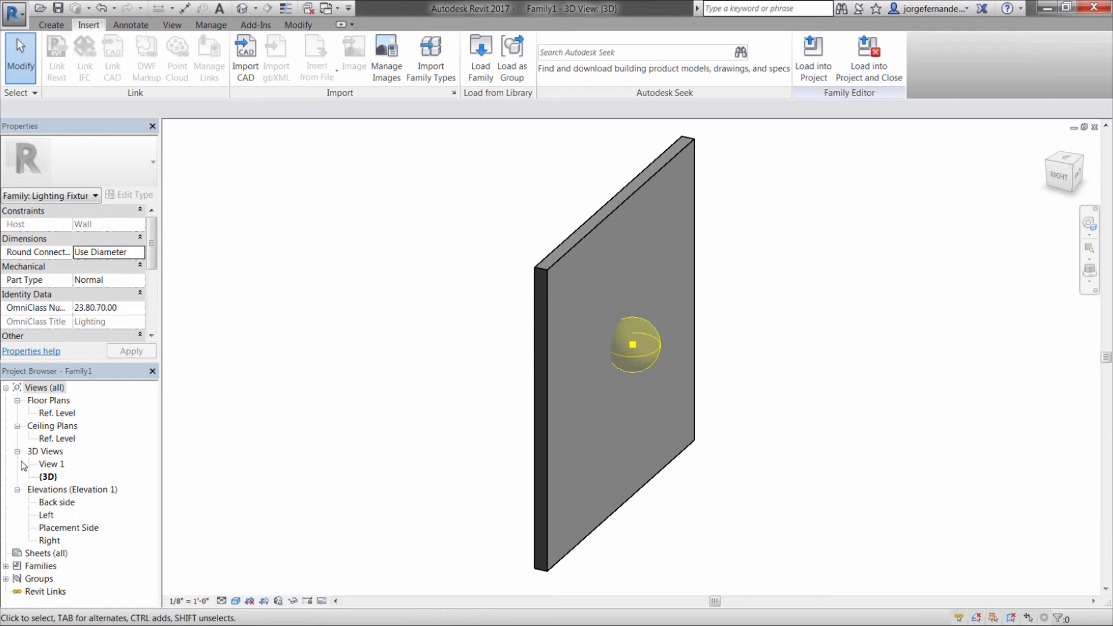
Place one instance of the "wallLamp AVA MFG" Standard type on the Ref. Level, free beside the wall
click(6, 566)
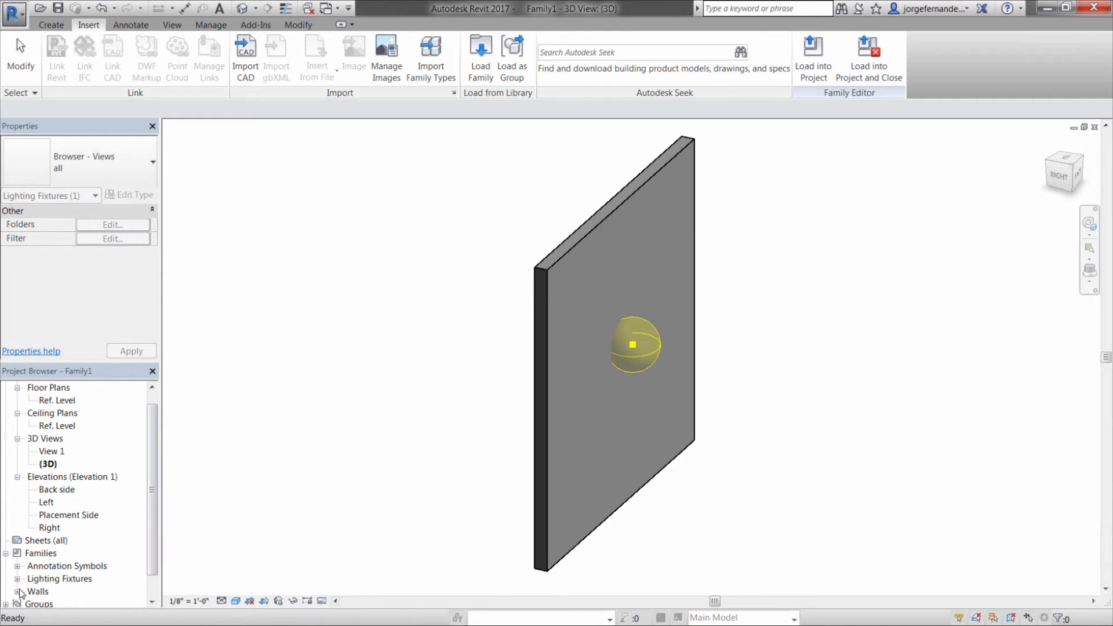
click(17, 579)
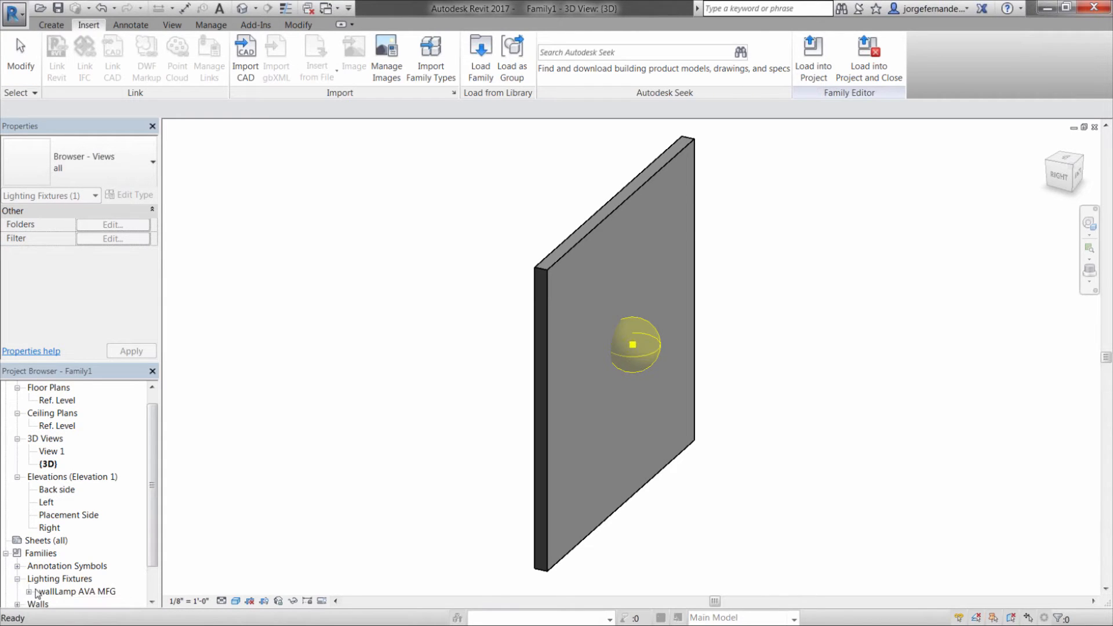
click(29, 591)
click(66, 592)
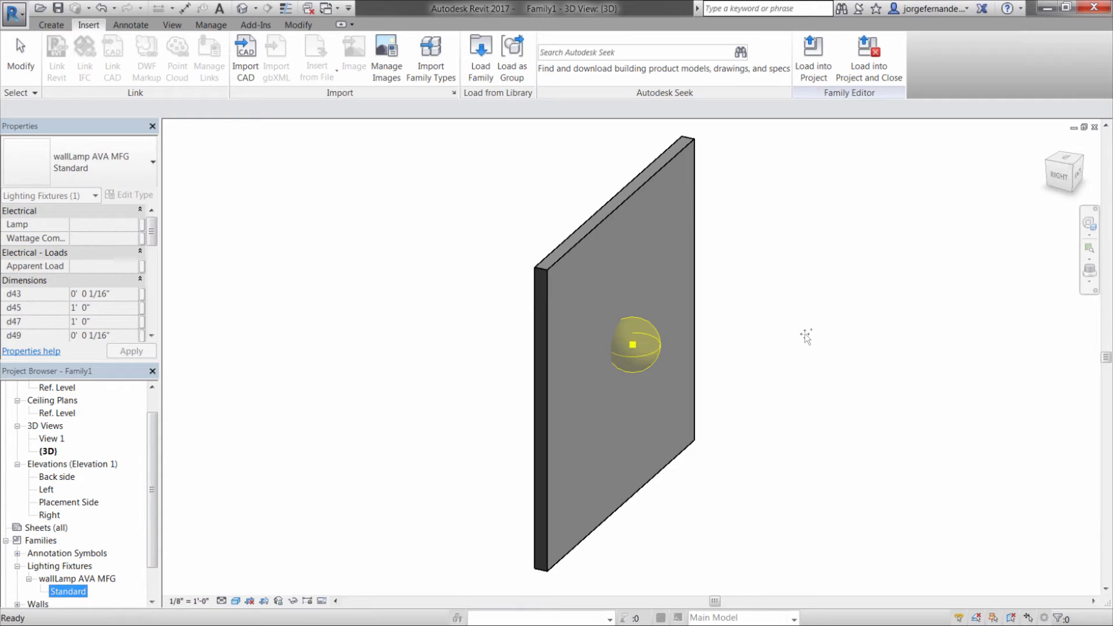
drag(774, 323, 766, 317)
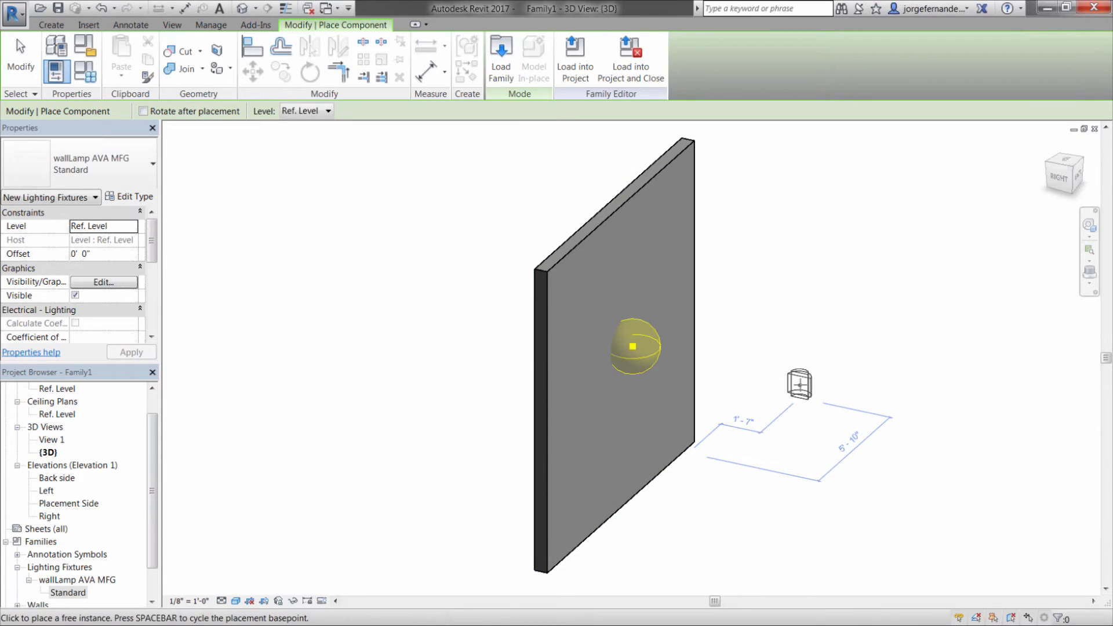
click(808, 386)
right_click(869, 352)
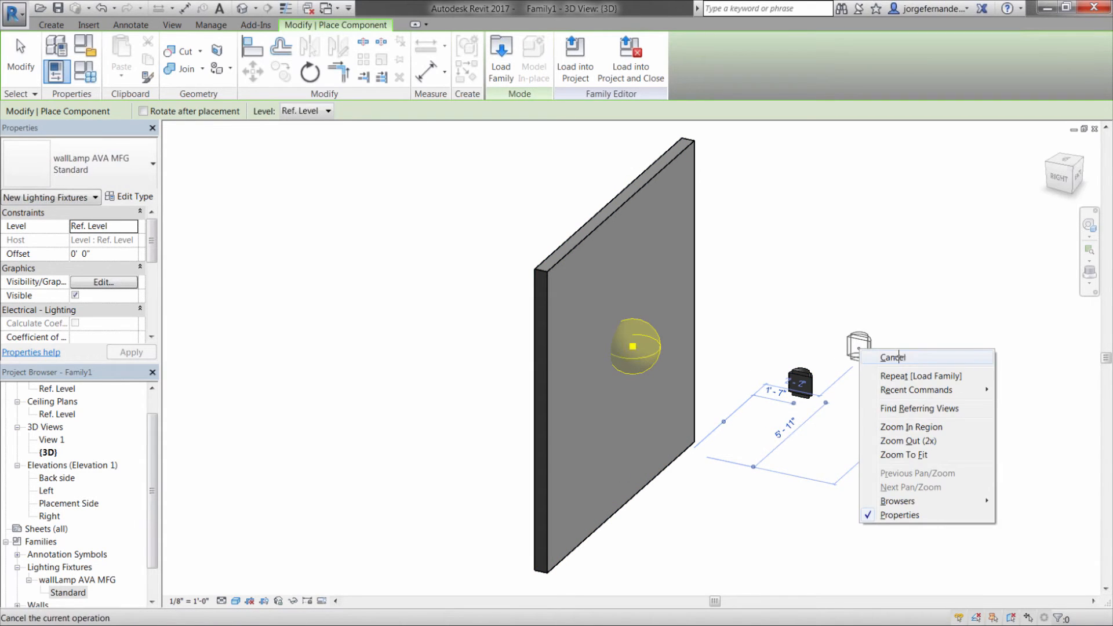
click(893, 357)
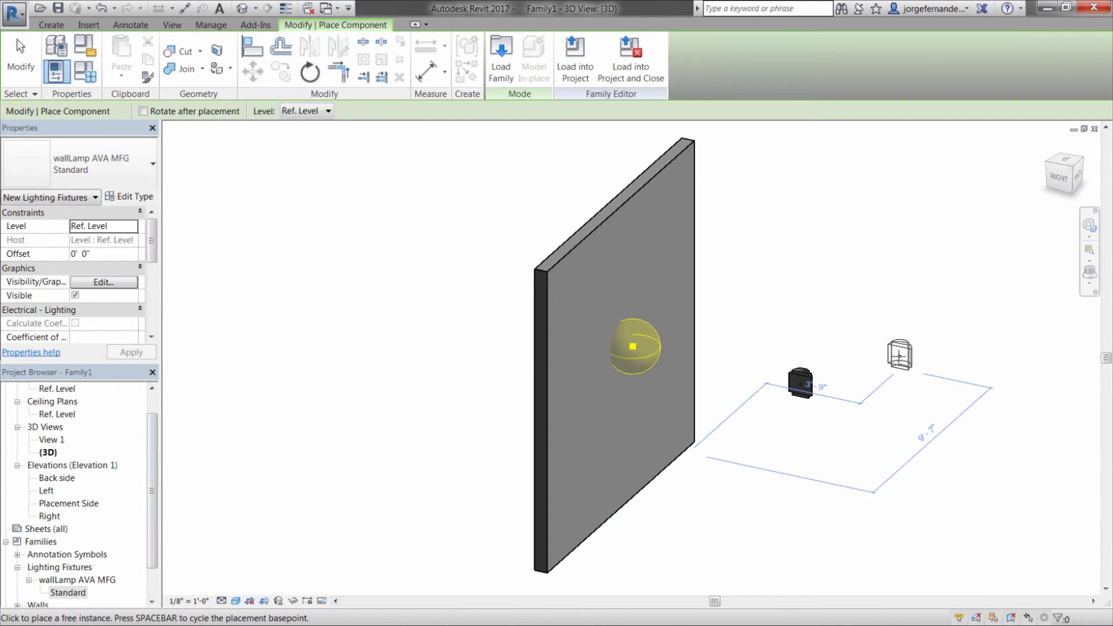
Raise the placed lamp to about 6' 0" above the Ref. Level in the right side view, near the light source's height
click(1060, 181)
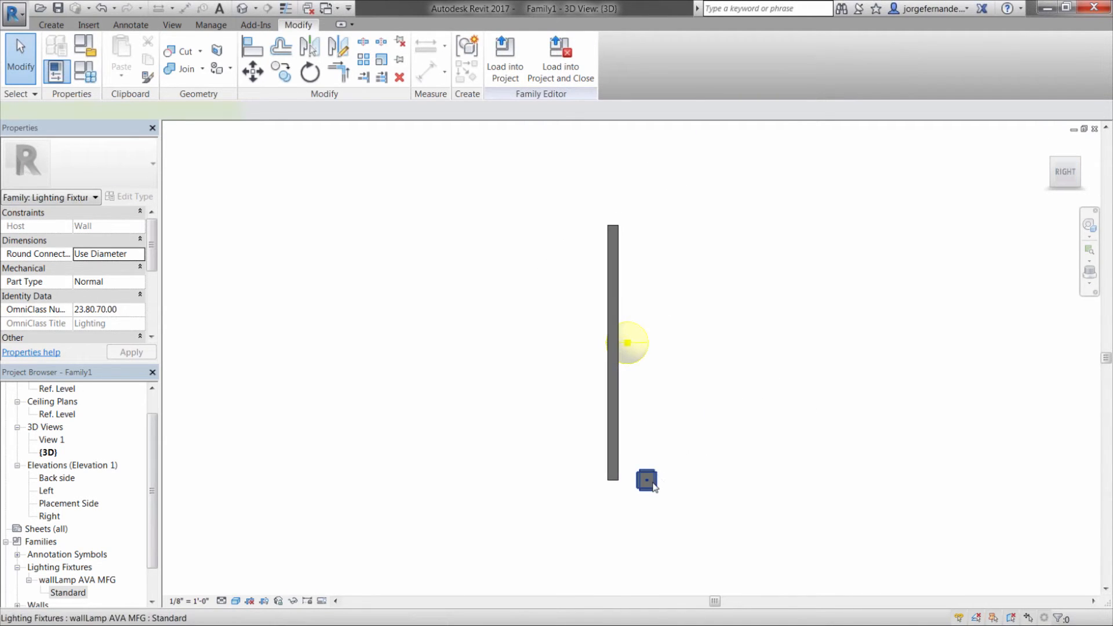
drag(647, 480, 667, 352)
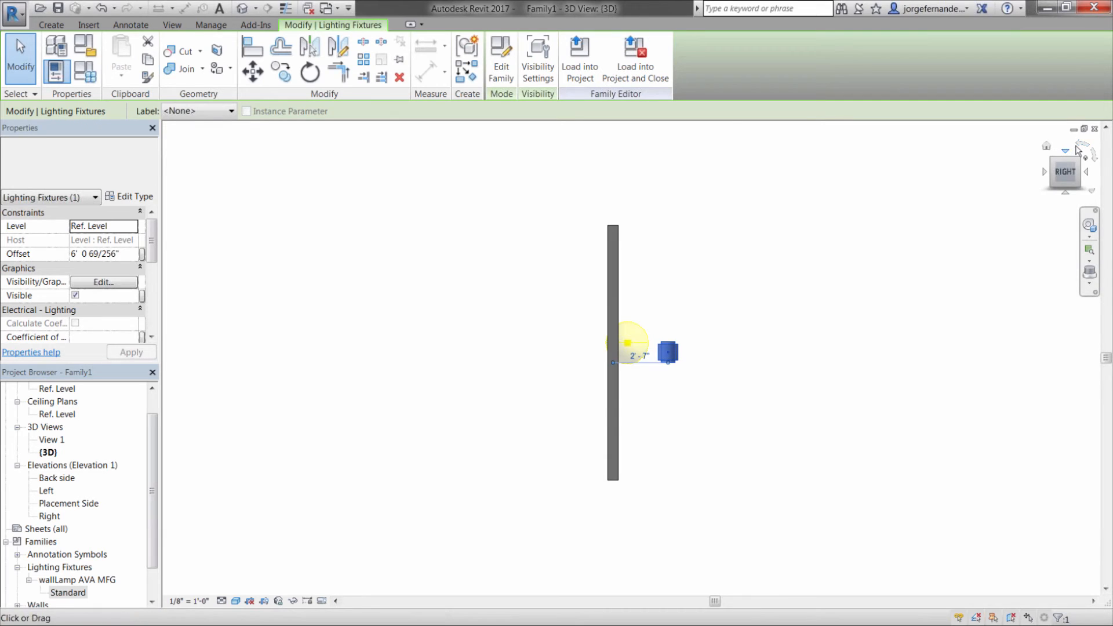
click(1065, 150)
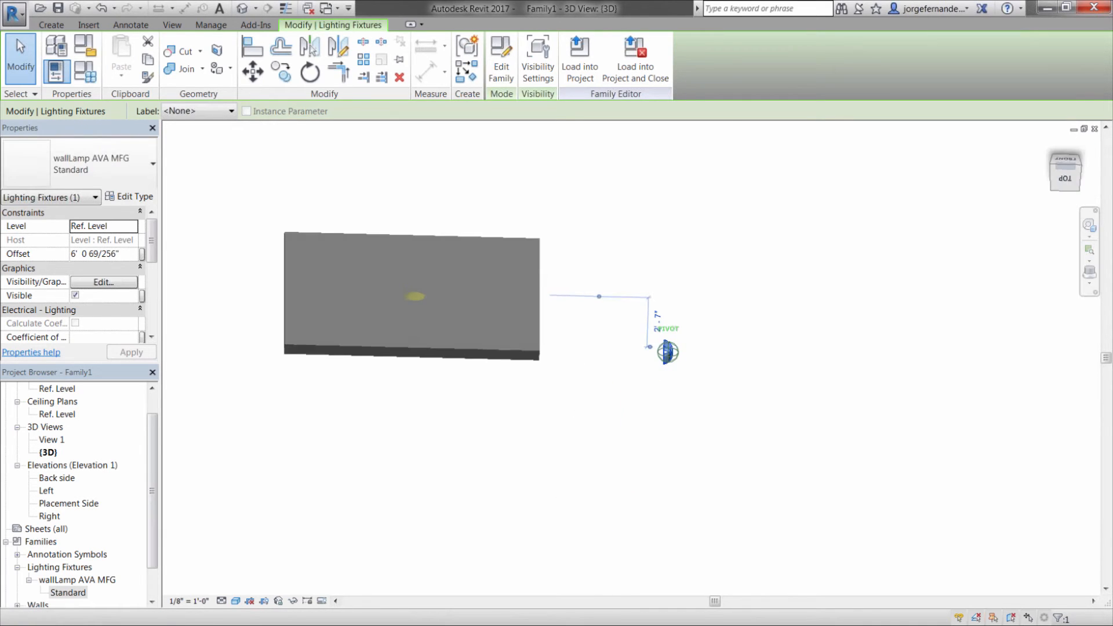
drag(1065, 172, 1083, 172)
click(1094, 129)
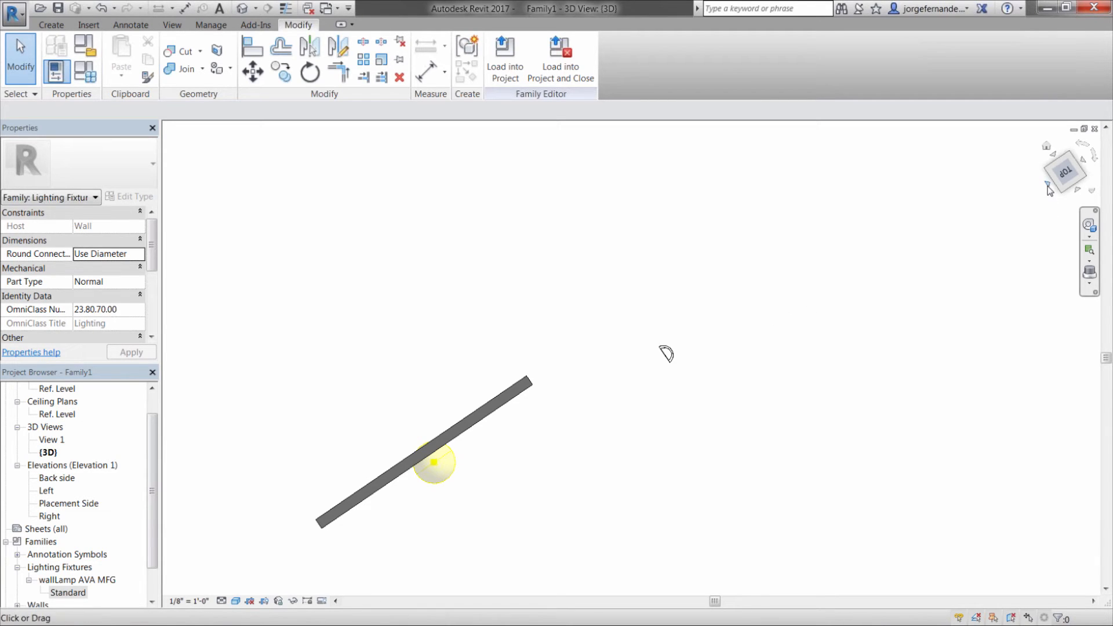
Move the lamp in the top view from beyond the wall's end to beside the light source on the placement side
click(1049, 186)
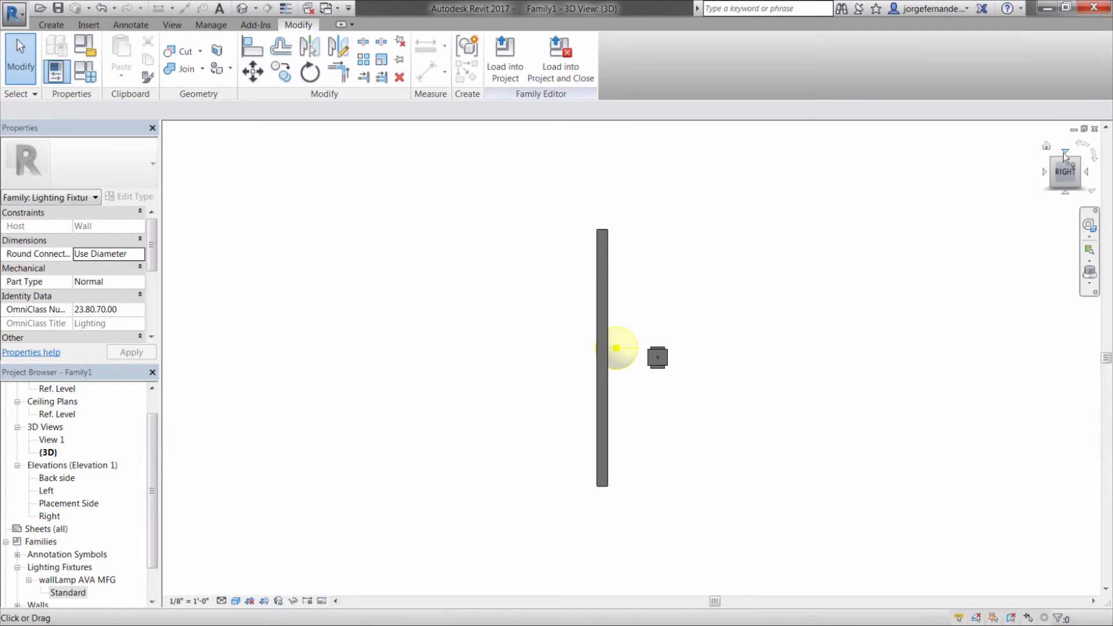
click(1064, 150)
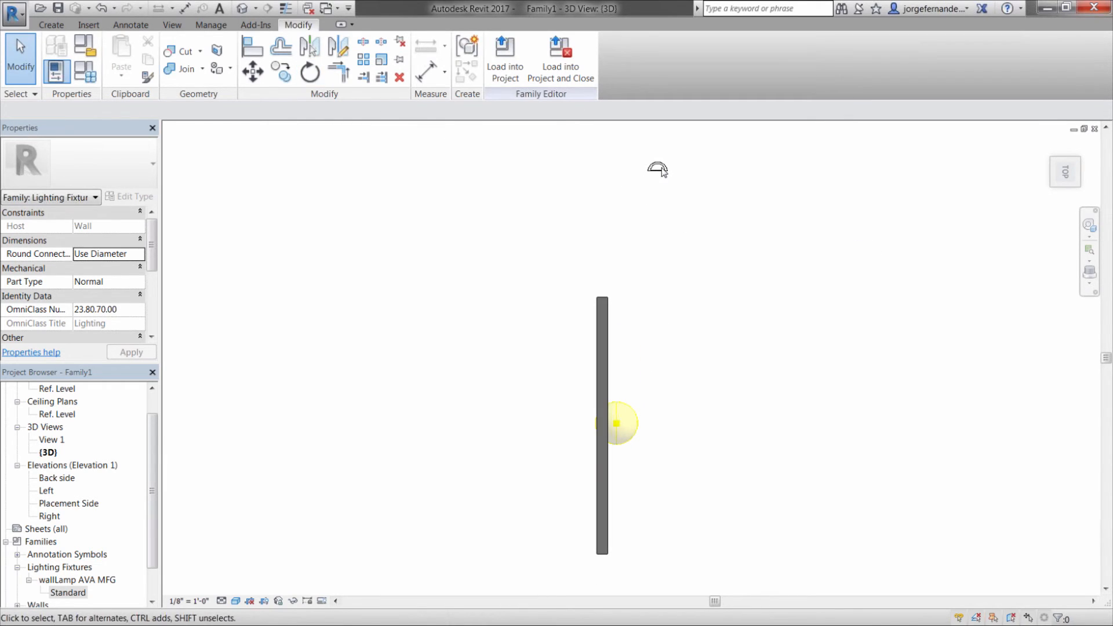
click(664, 167)
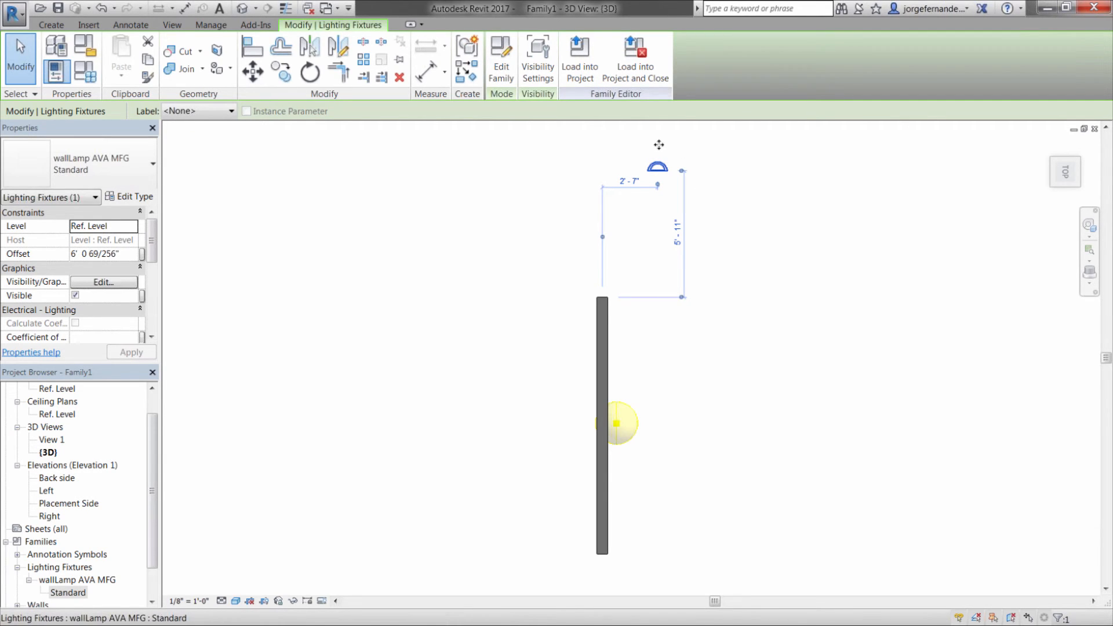
click(680, 143)
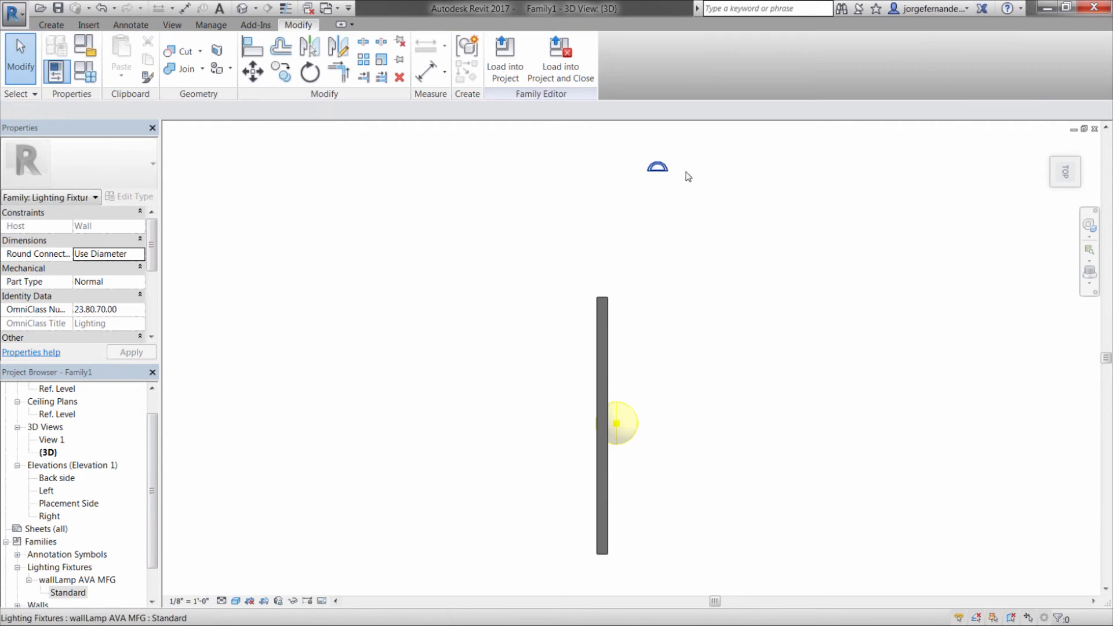
click(661, 169)
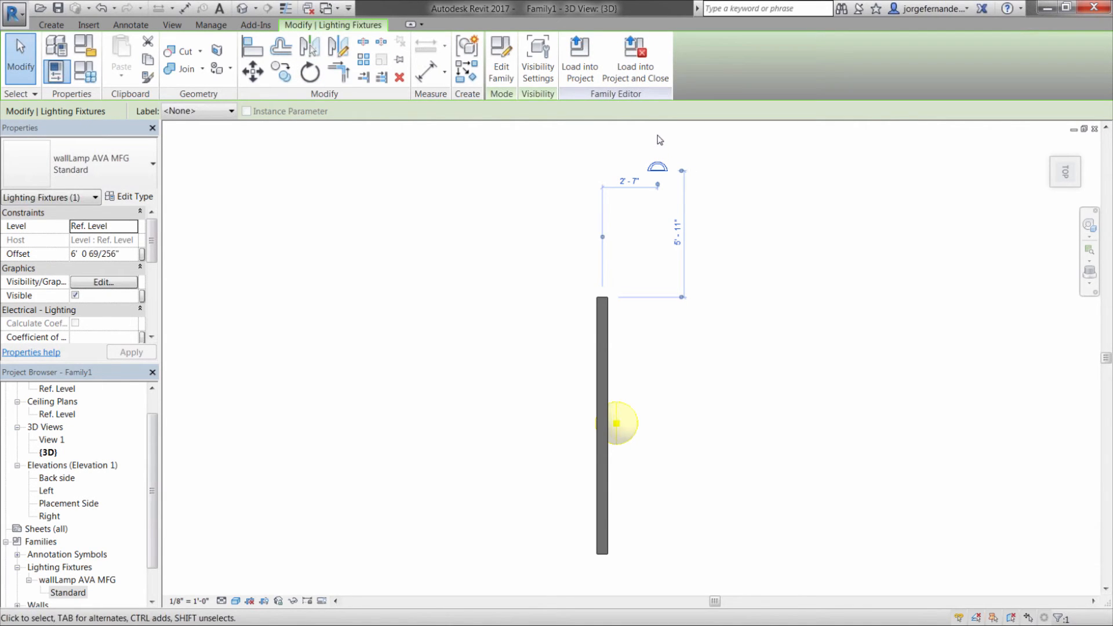
middle_drag(660, 138, 664, 160)
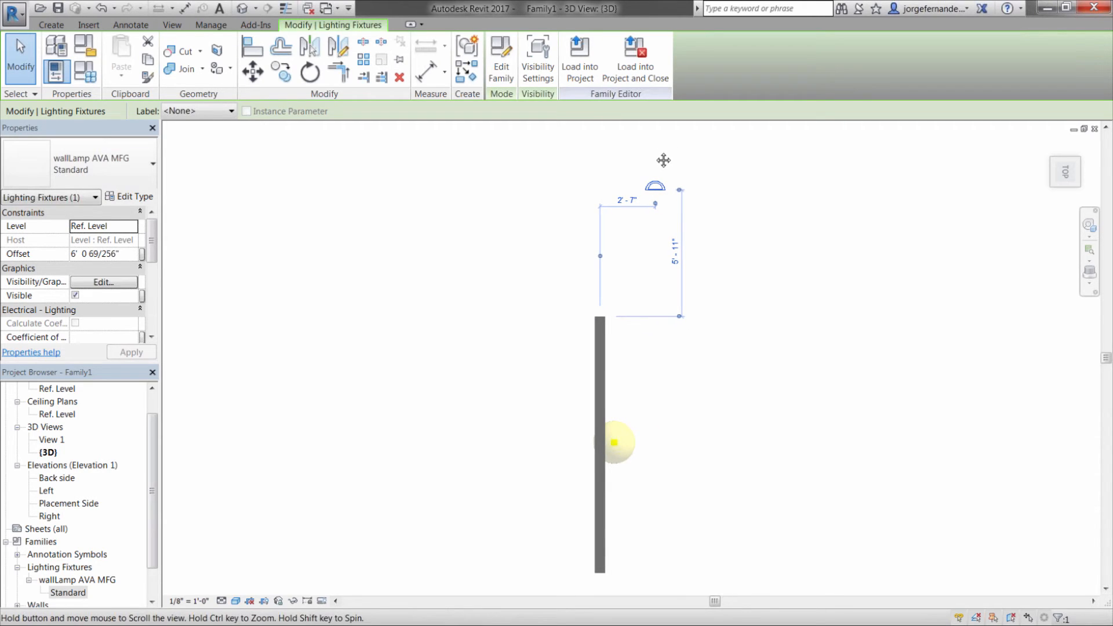
click(655, 154)
drag(660, 189, 668, 423)
Rotate the lamp 90° clockwise in the top view so its flat back faces the wall
click(310, 72)
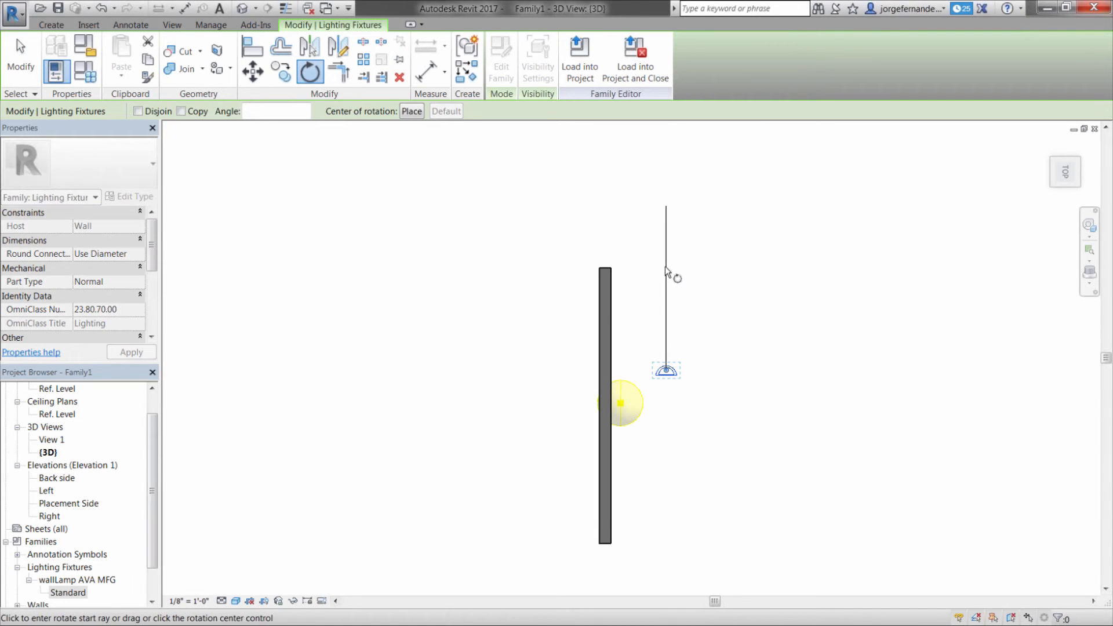
click(667, 268)
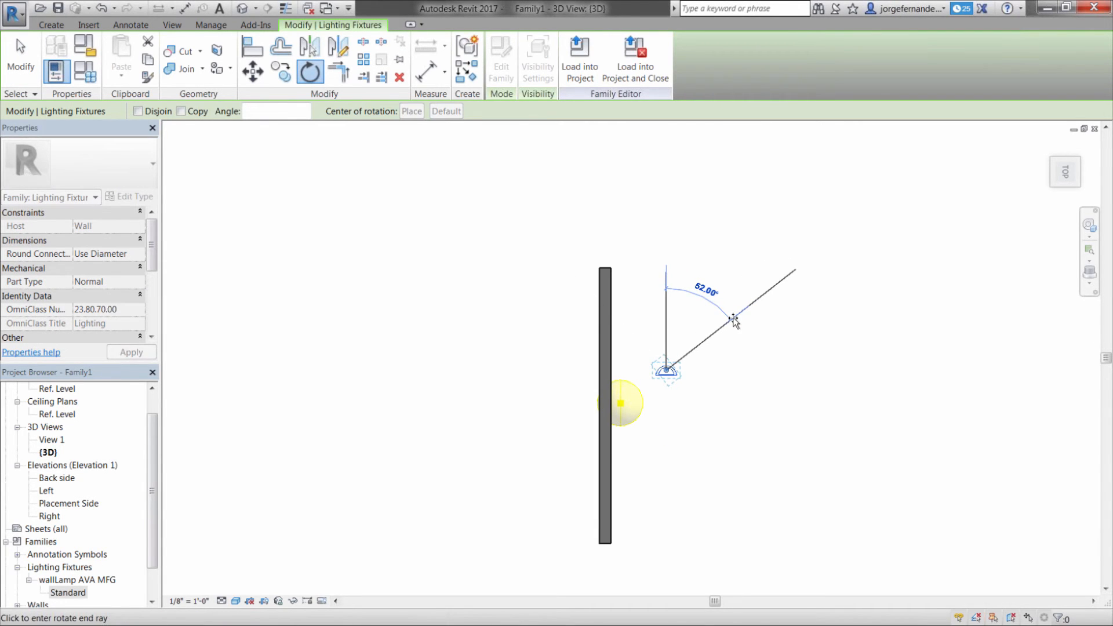
text(90)
key(Return)
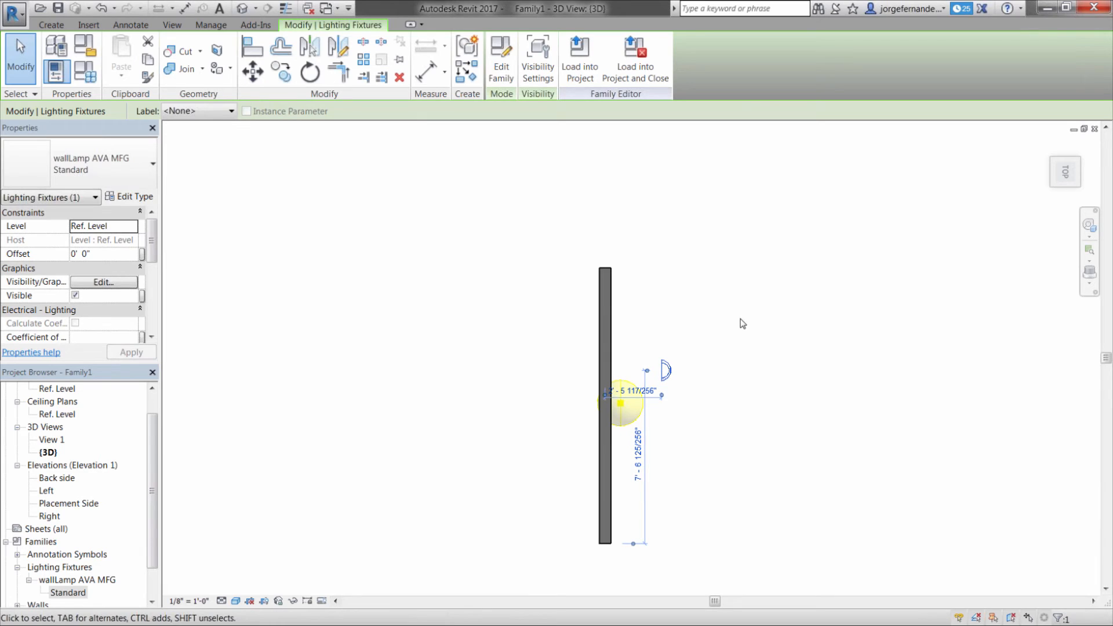
click(731, 350)
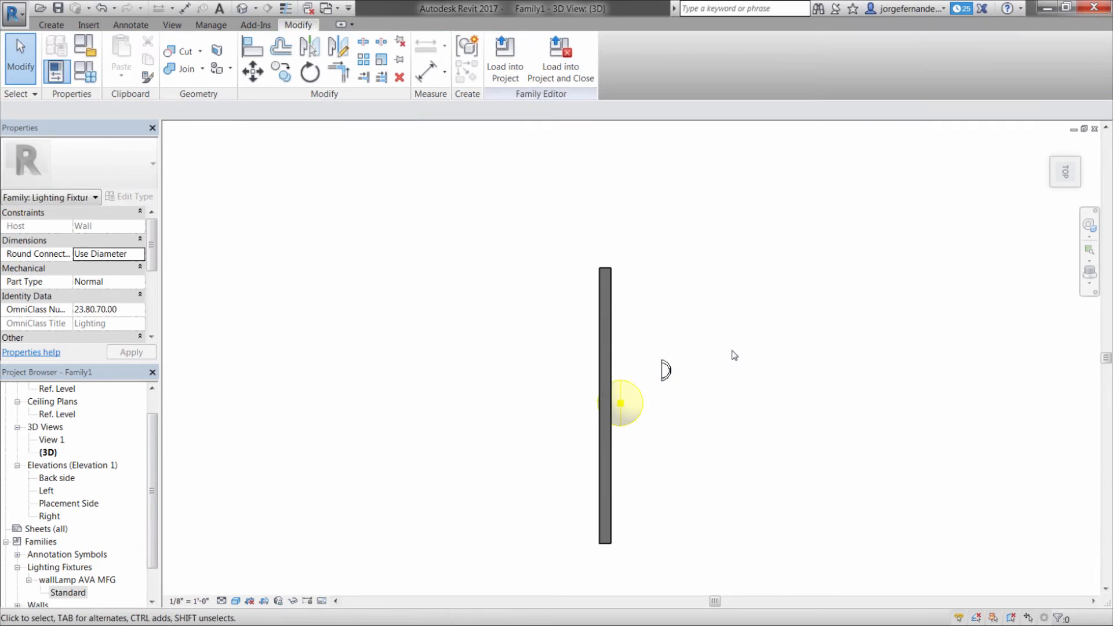
Show the view as Wireframe and move the lamp flush against the wall face, centred on the light source's axis
click(236, 601)
click(271, 514)
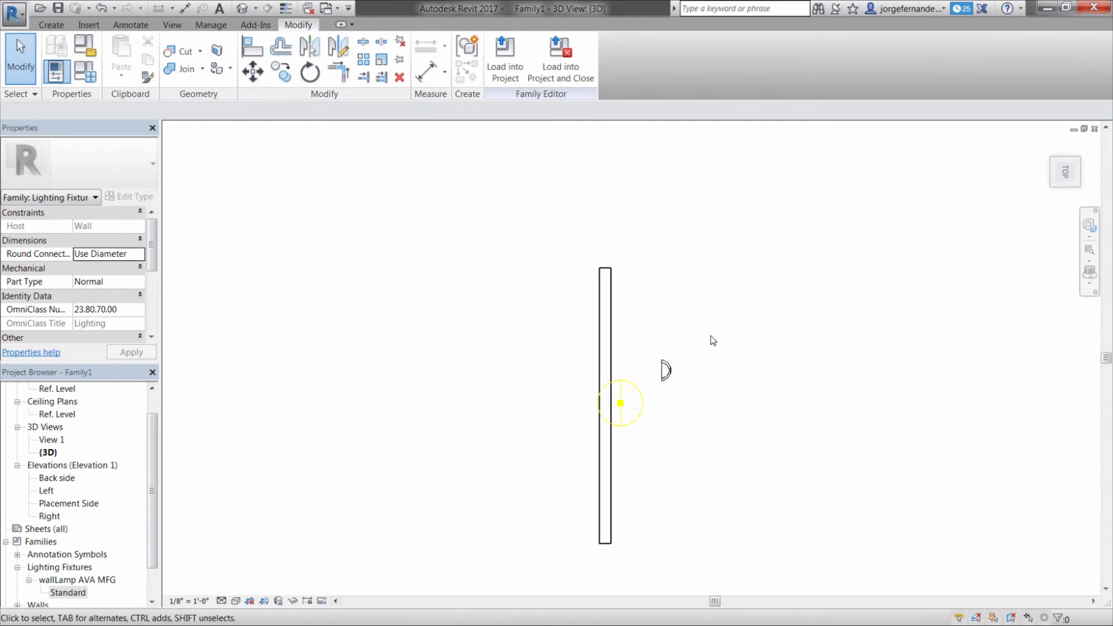
drag(665, 371, 616, 403)
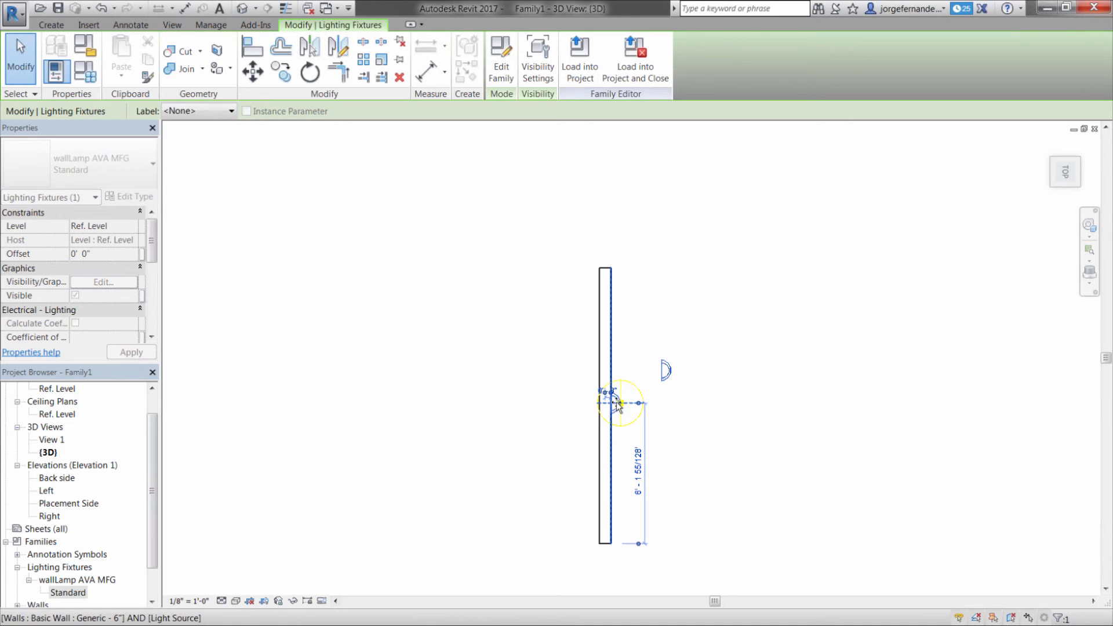
drag(617, 402, 618, 402)
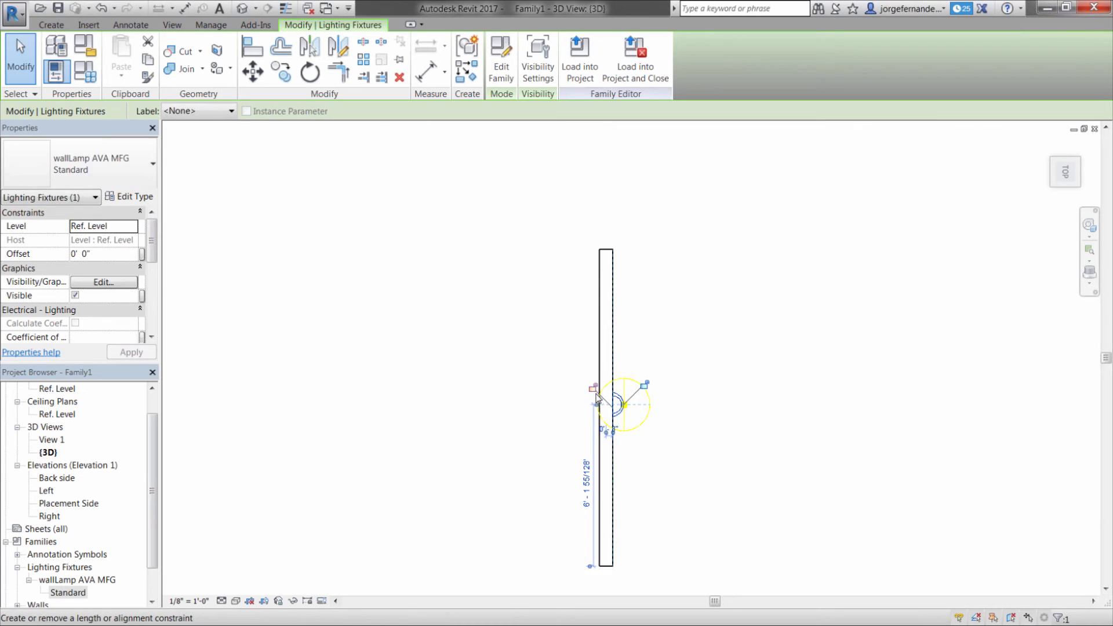
scroll(598, 397, up, 2)
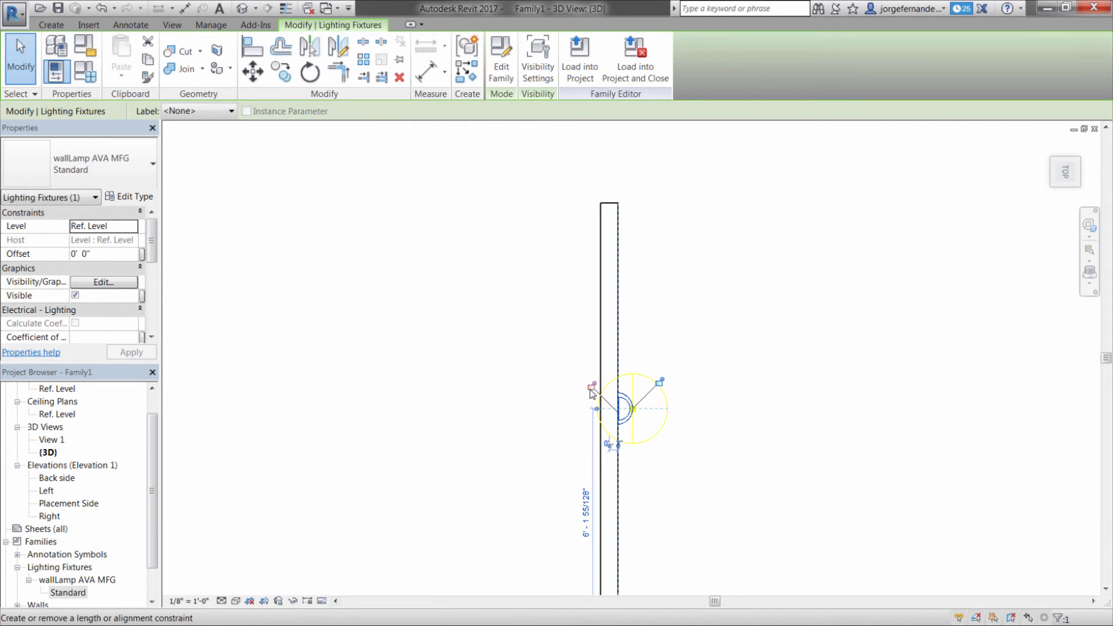
click(821, 334)
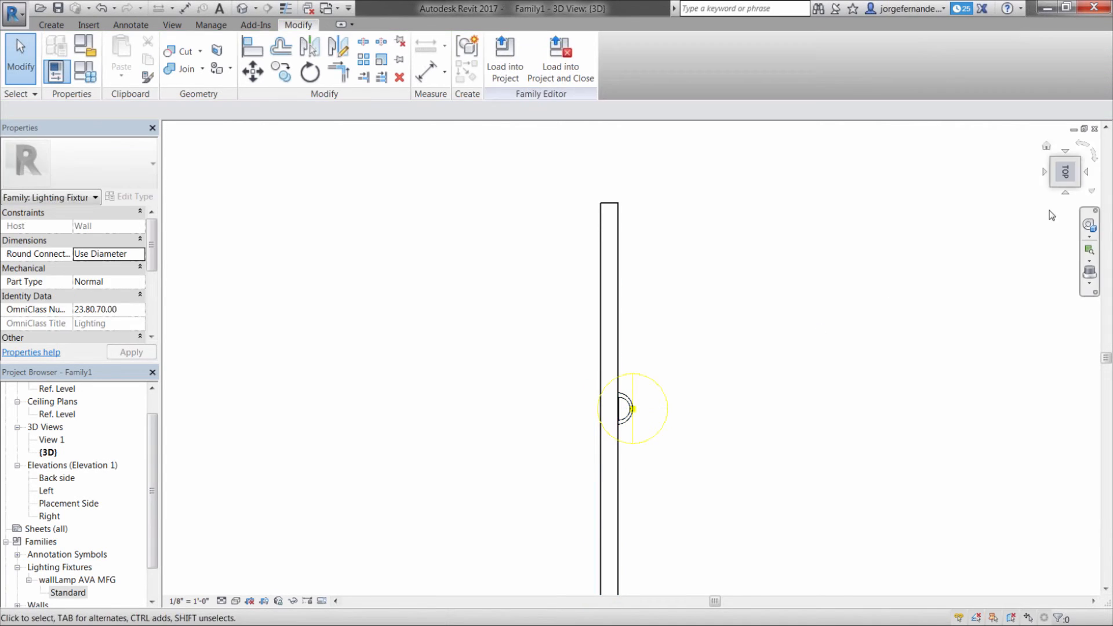
Raise the lamp in the right side view to the light source's centre, about 6' 5" above the Ref. Level
click(1065, 193)
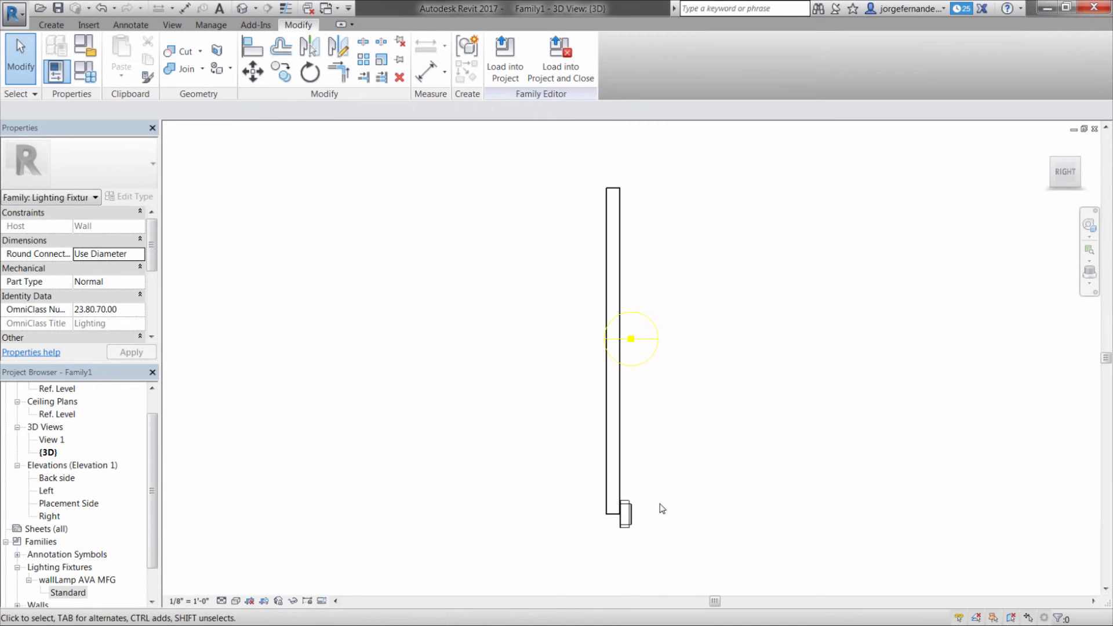
drag(630, 516, 631, 339)
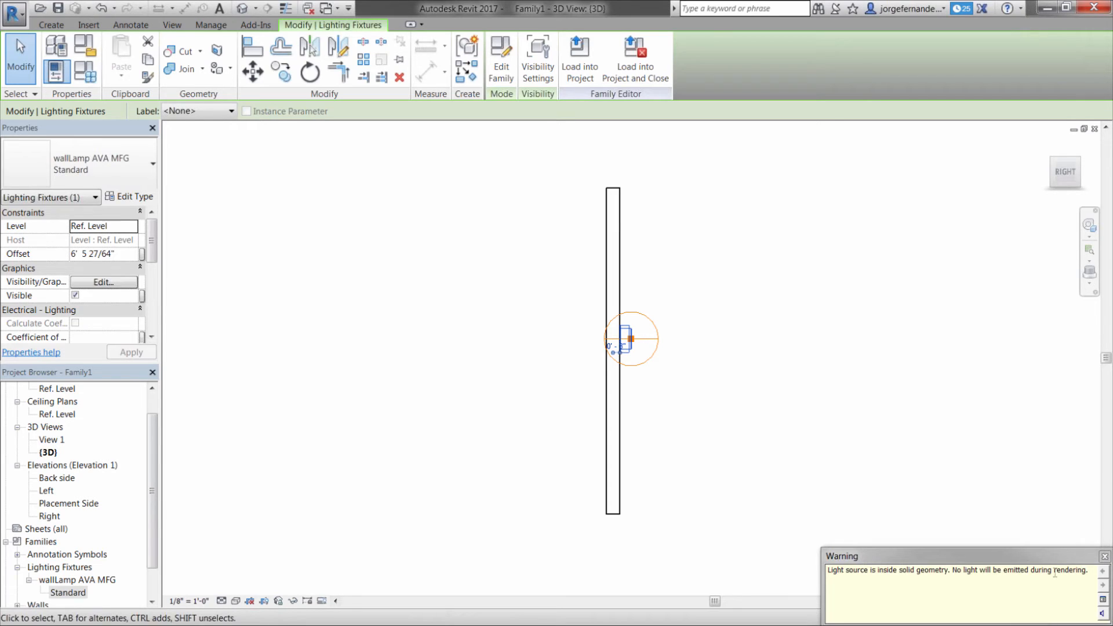
click(1105, 557)
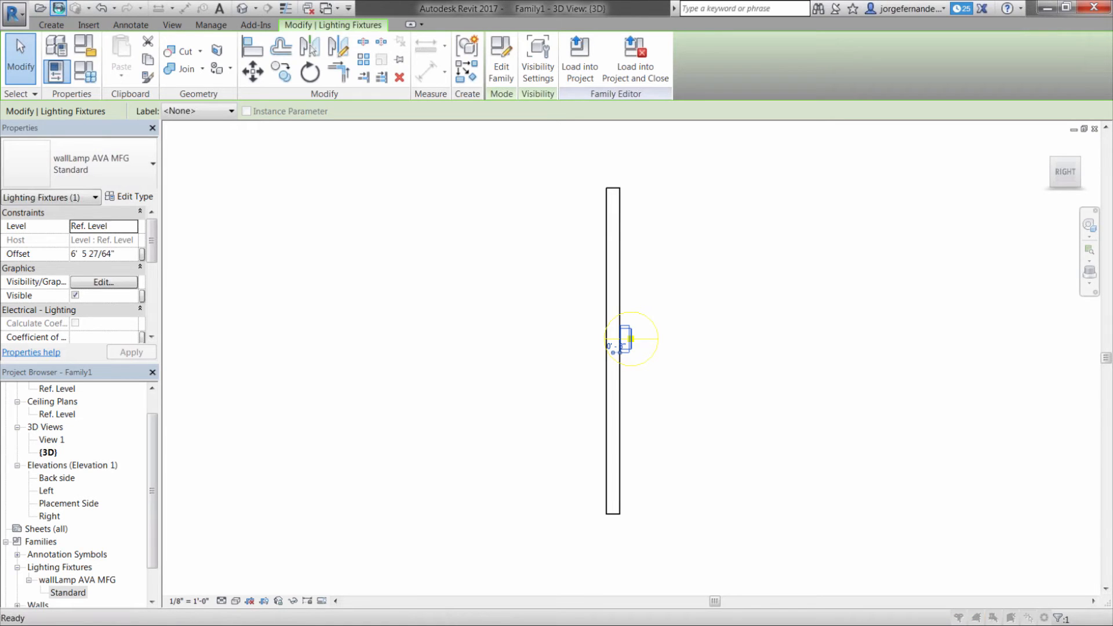
Save the family in My Documents as "light fix ava"
click(58, 8)
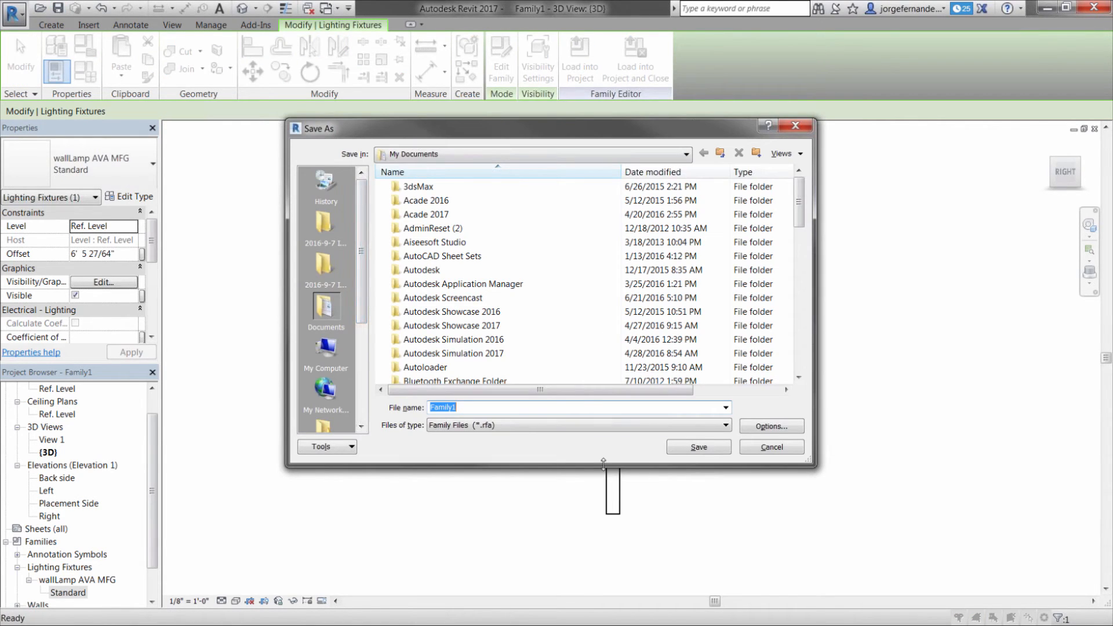
text(light fi)
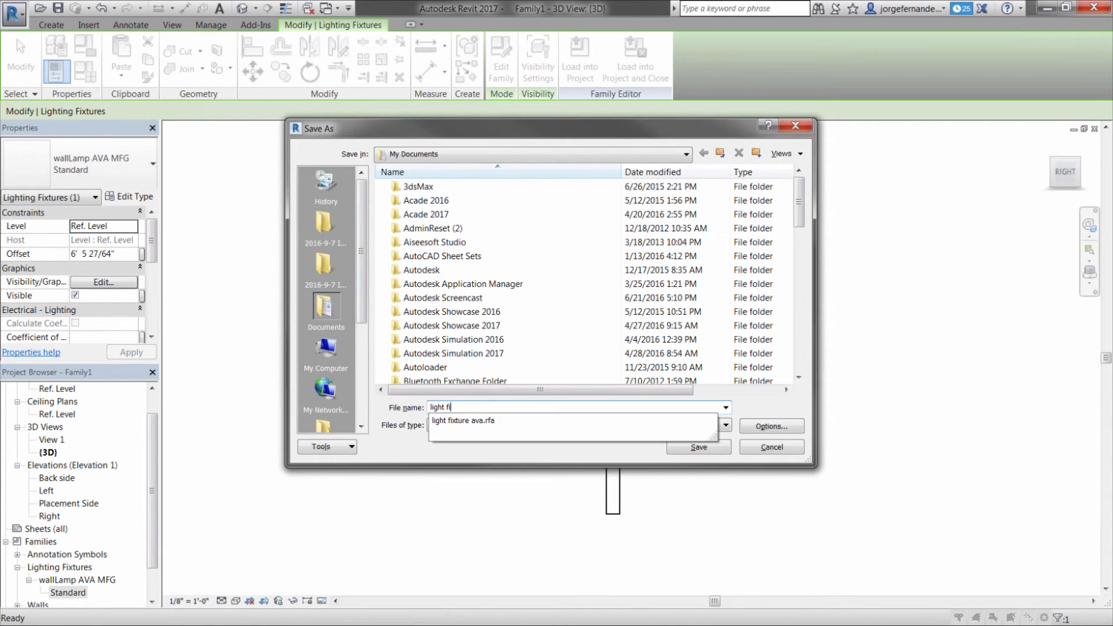
text(x ava)
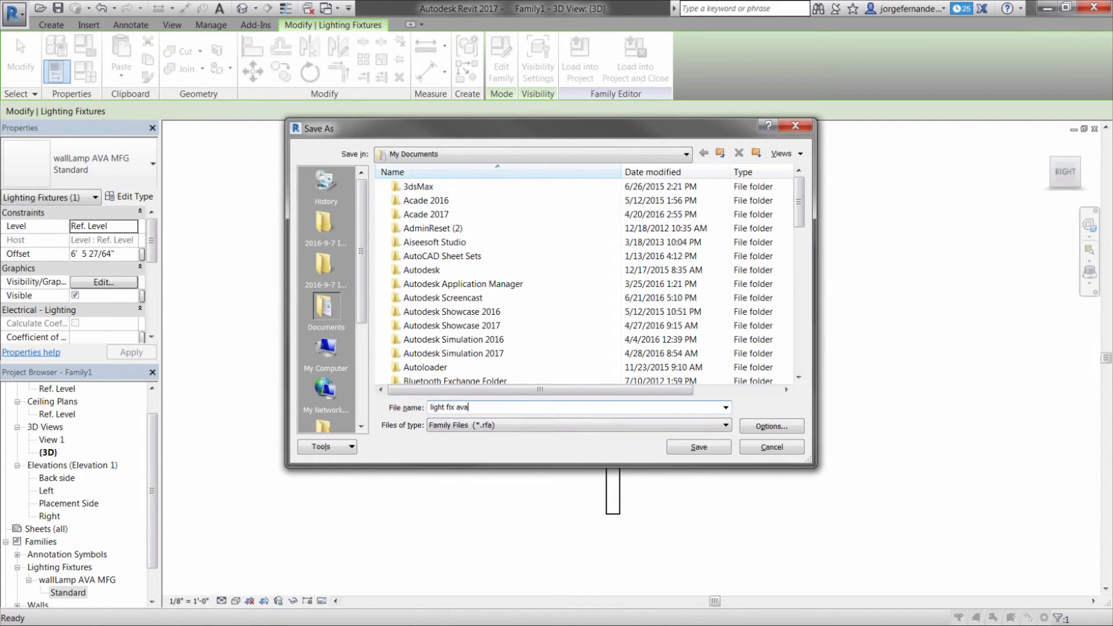
key(Return)
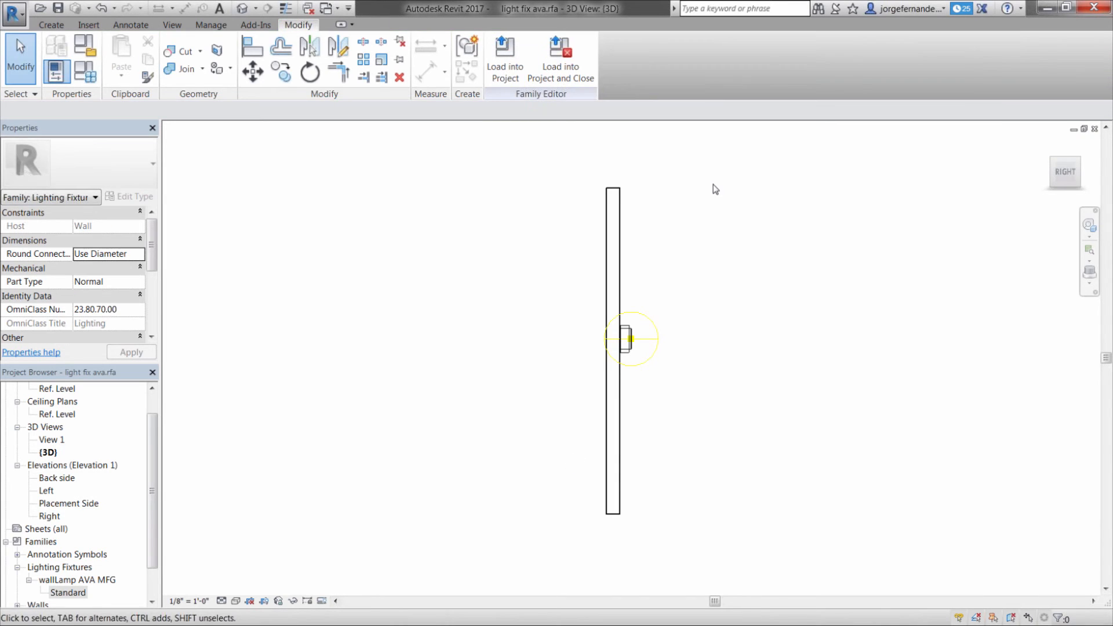
click(15, 14)
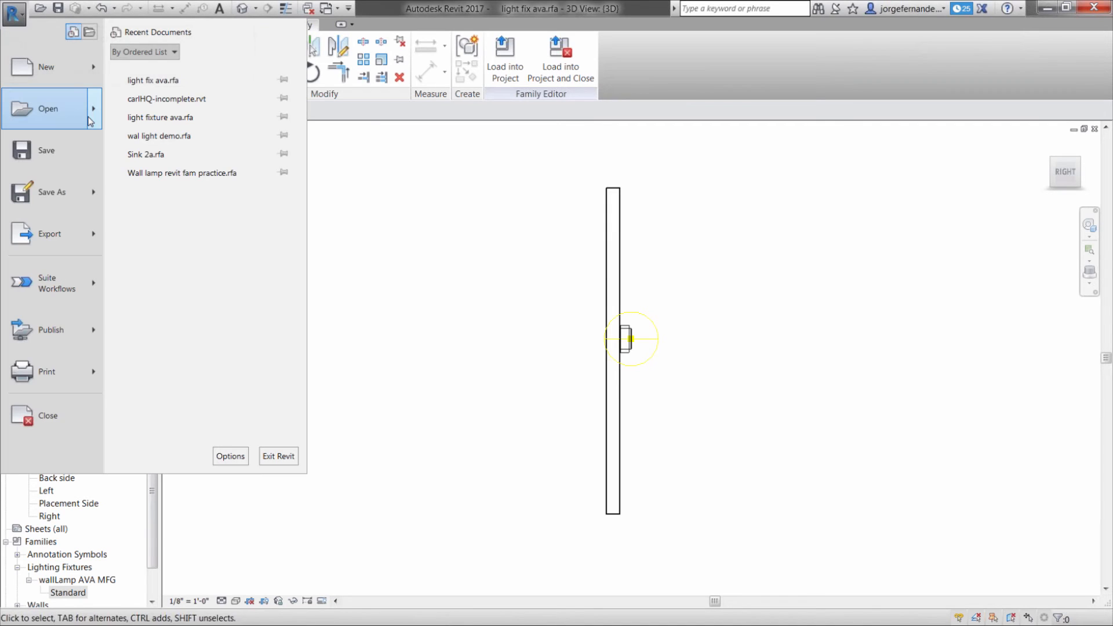
mouse_move(93, 110)
click(192, 68)
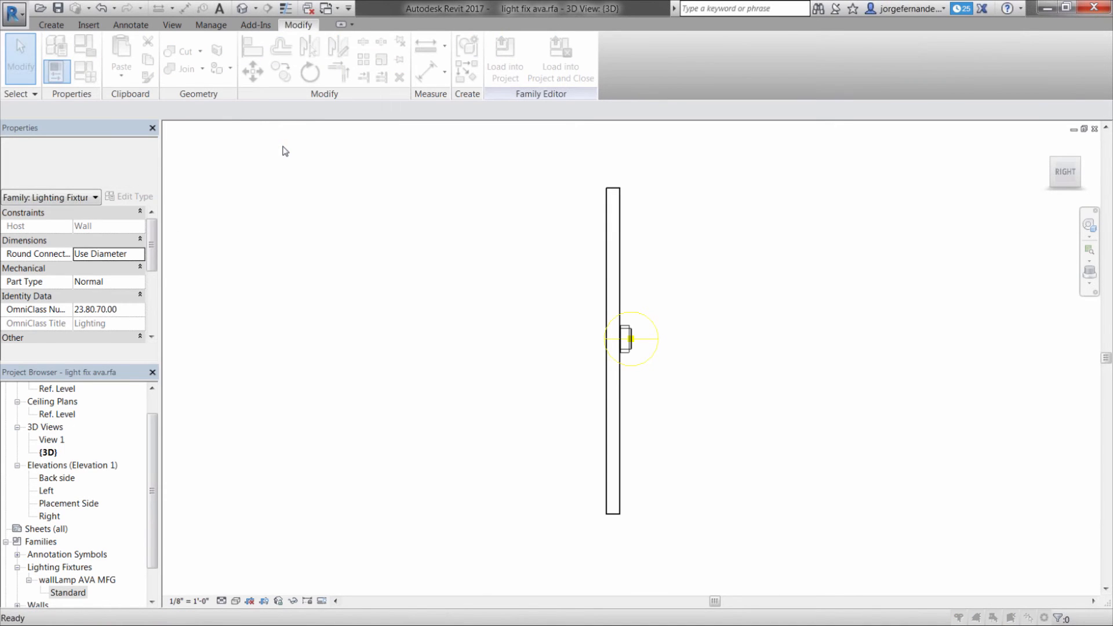
click(771, 450)
Open the recent project carlHQ-incomplete.rvt and show the building in the default 3D view
click(16, 16)
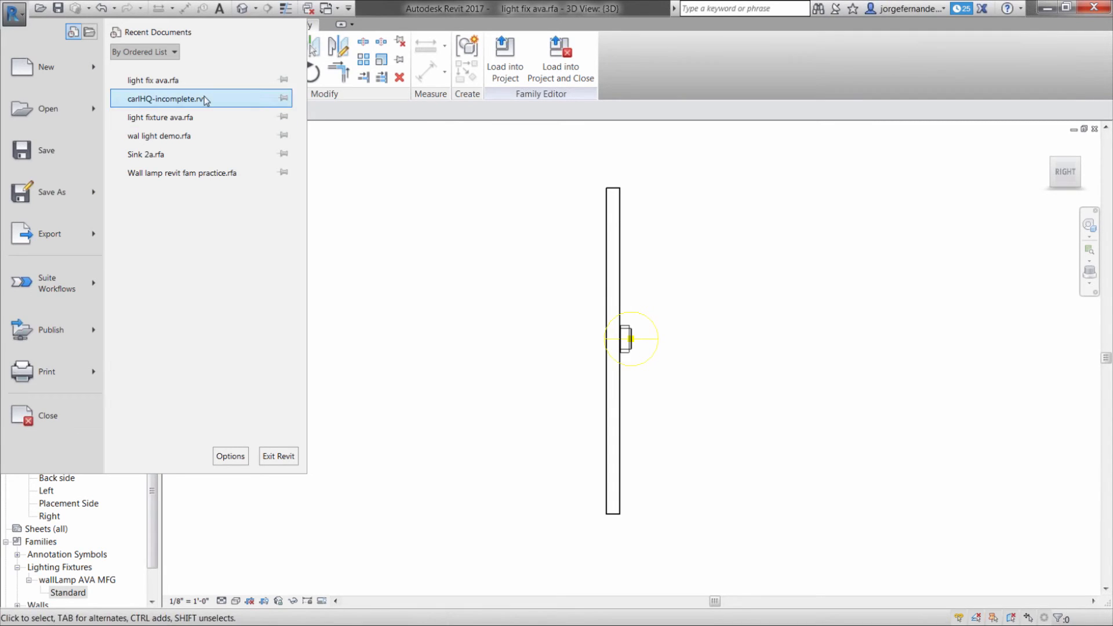
click(399, 247)
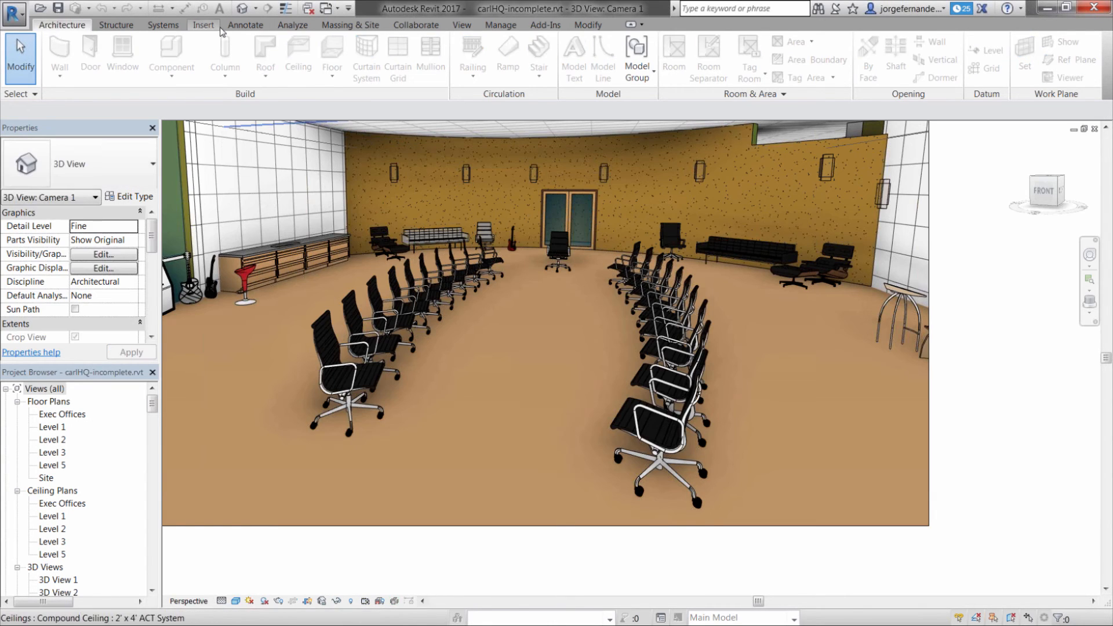
click(242, 11)
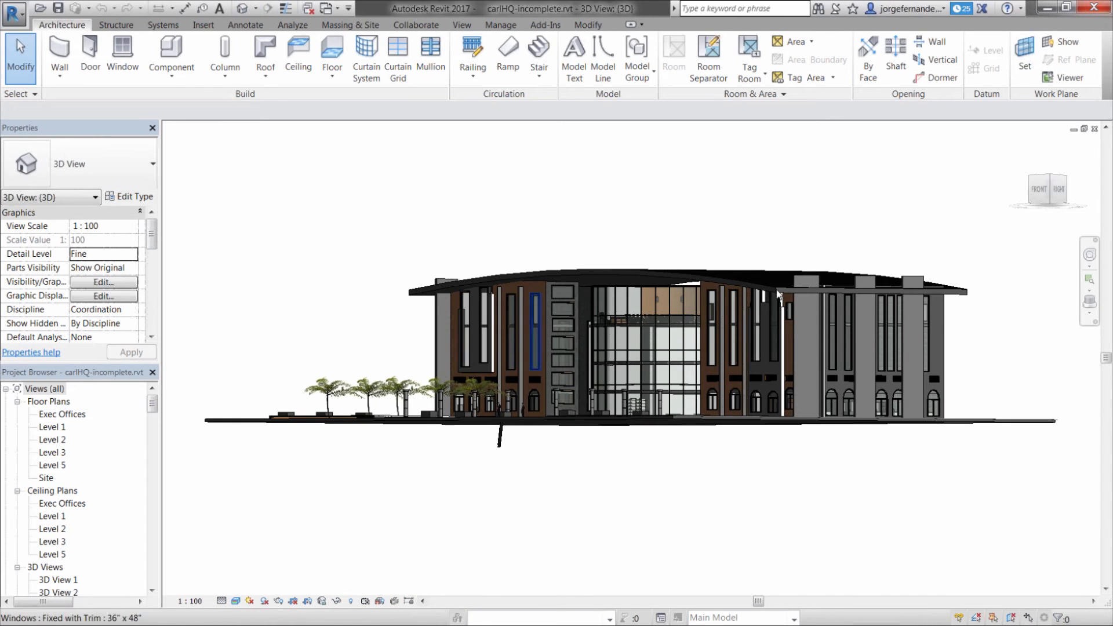
scroll(670, 302, up, 2)
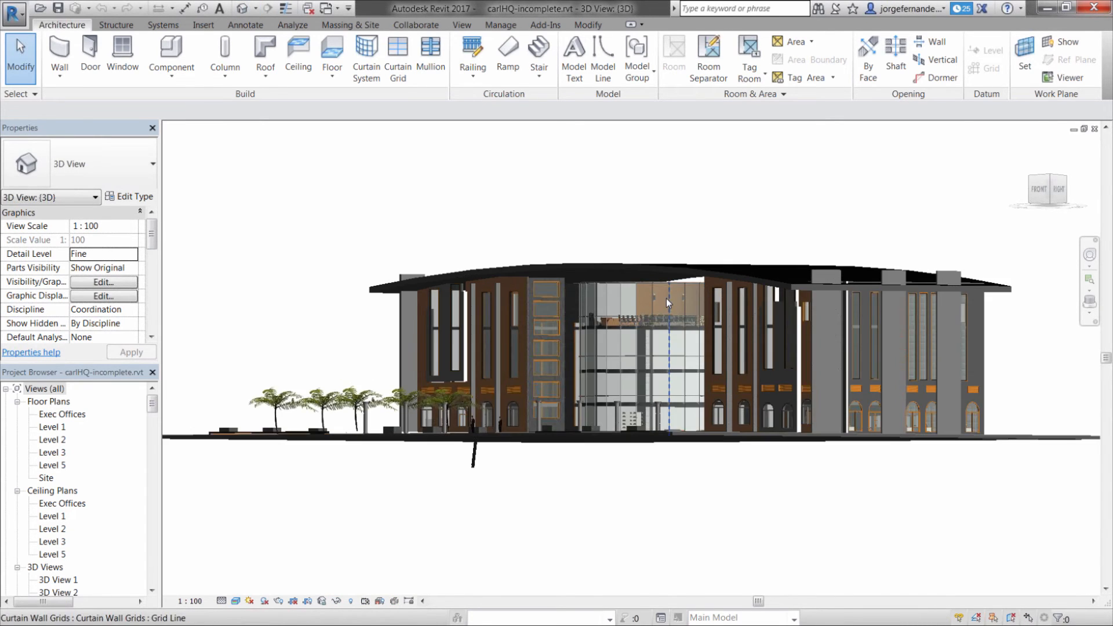
scroll(662, 302, up, 3)
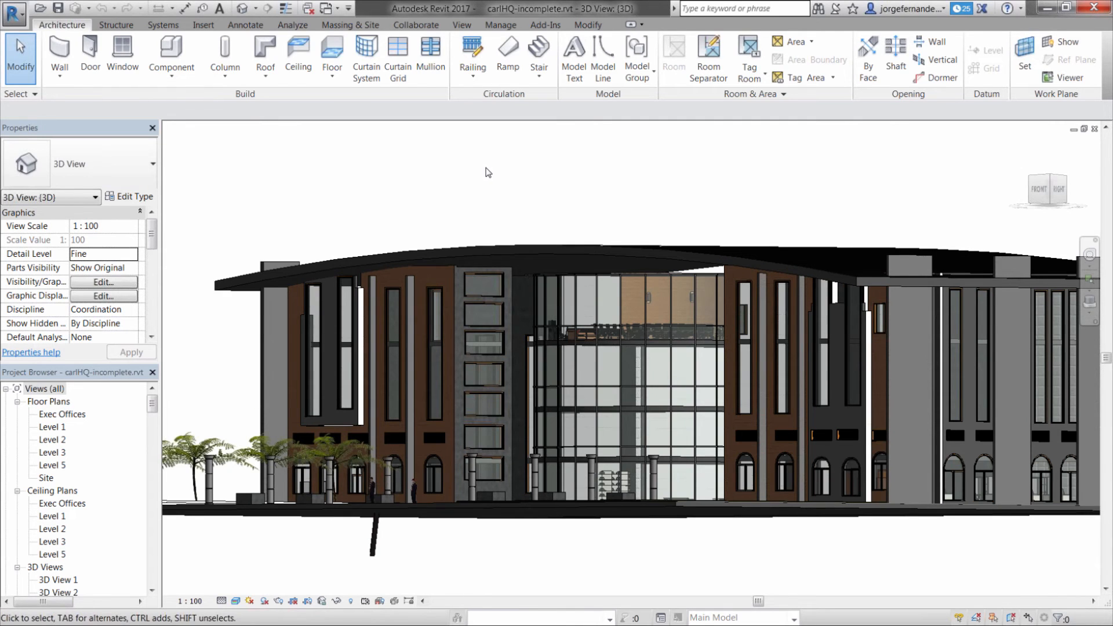
key(alt+Tab)
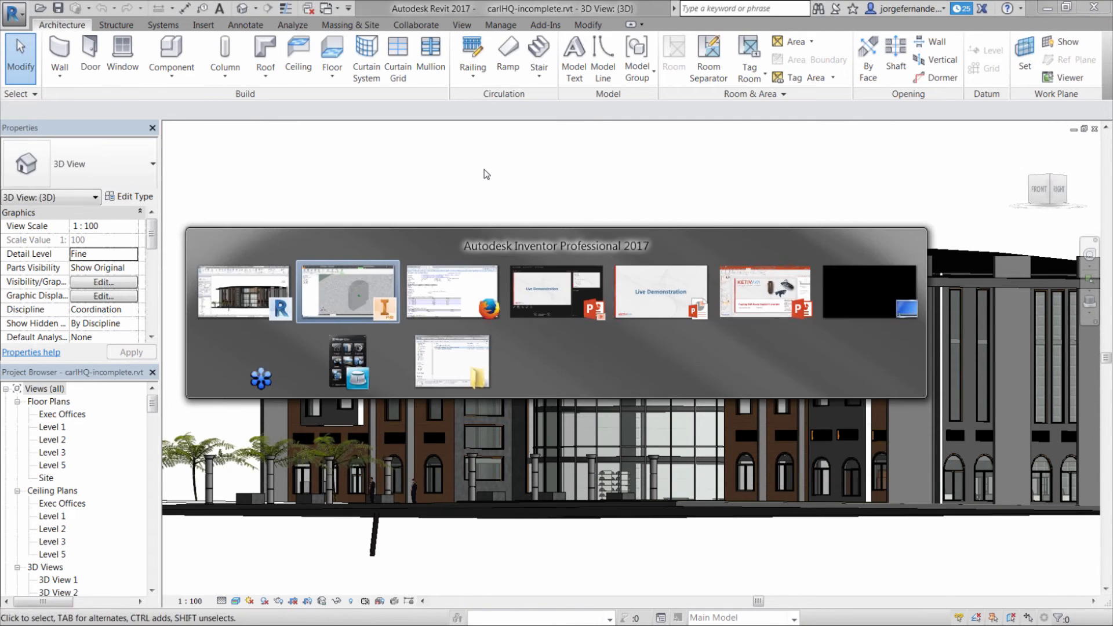
click(246, 296)
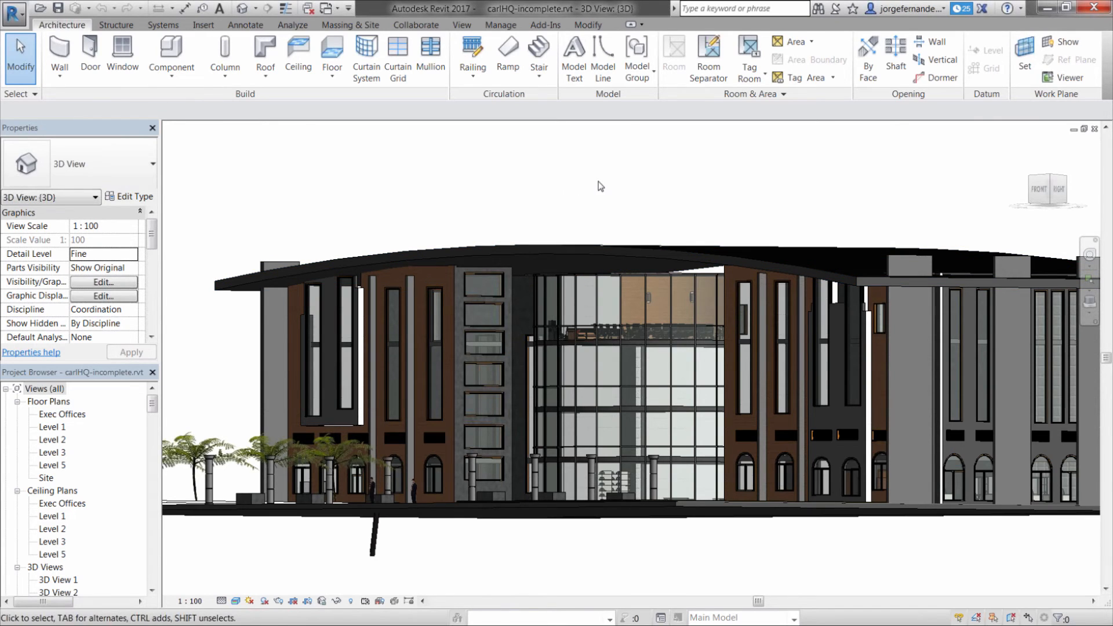
click(204, 26)
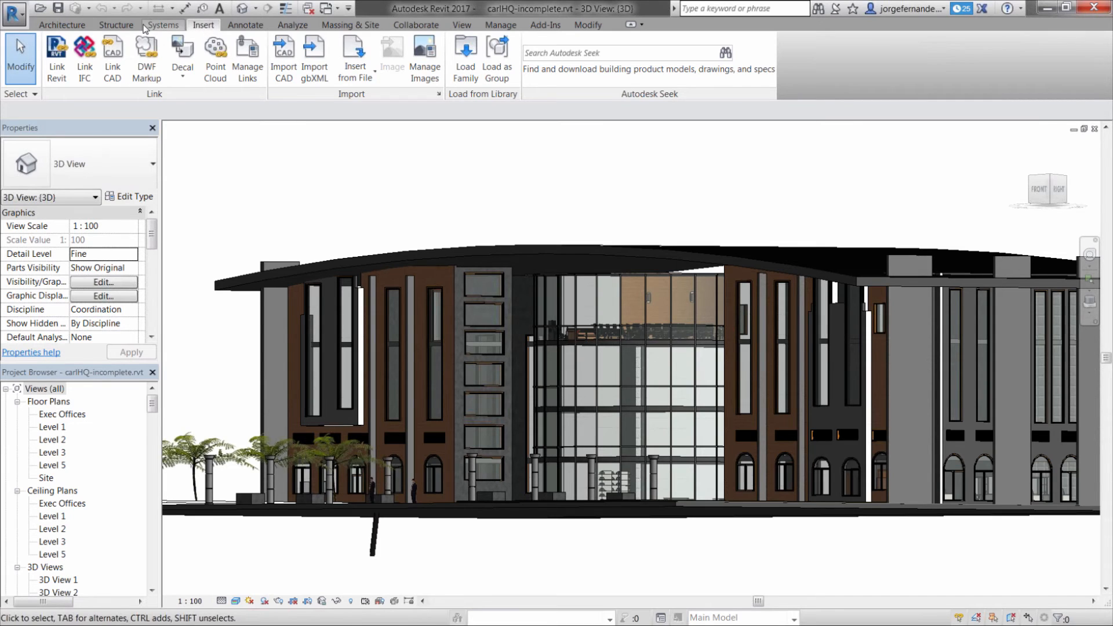
Start placing a component and load the family light fix ava.rfa from My Documents into the project
click(60, 24)
click(191, 78)
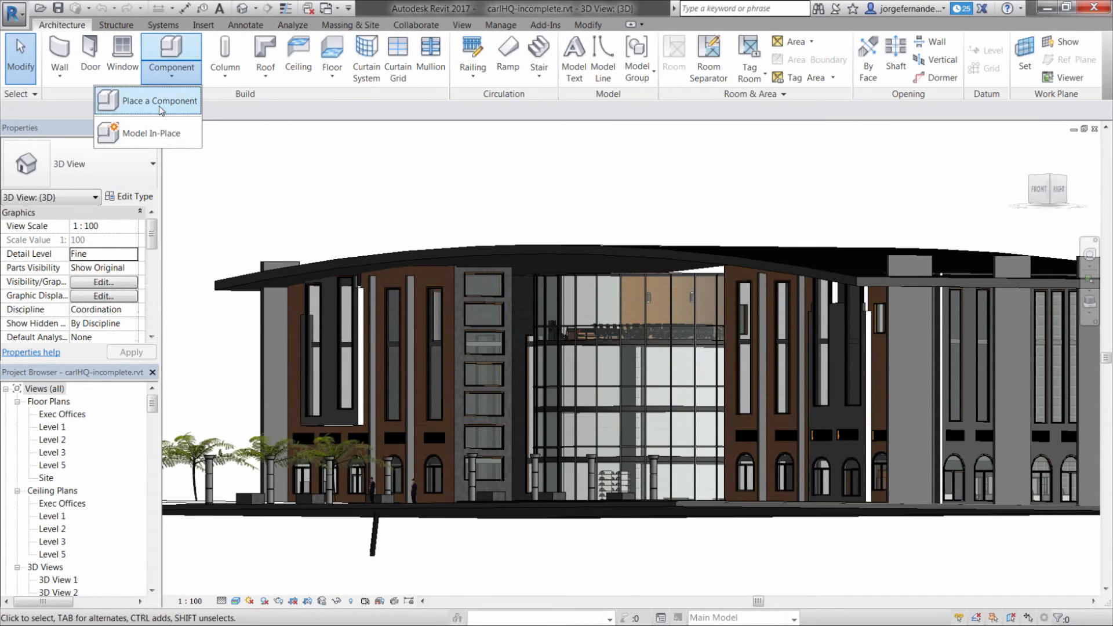
click(185, 119)
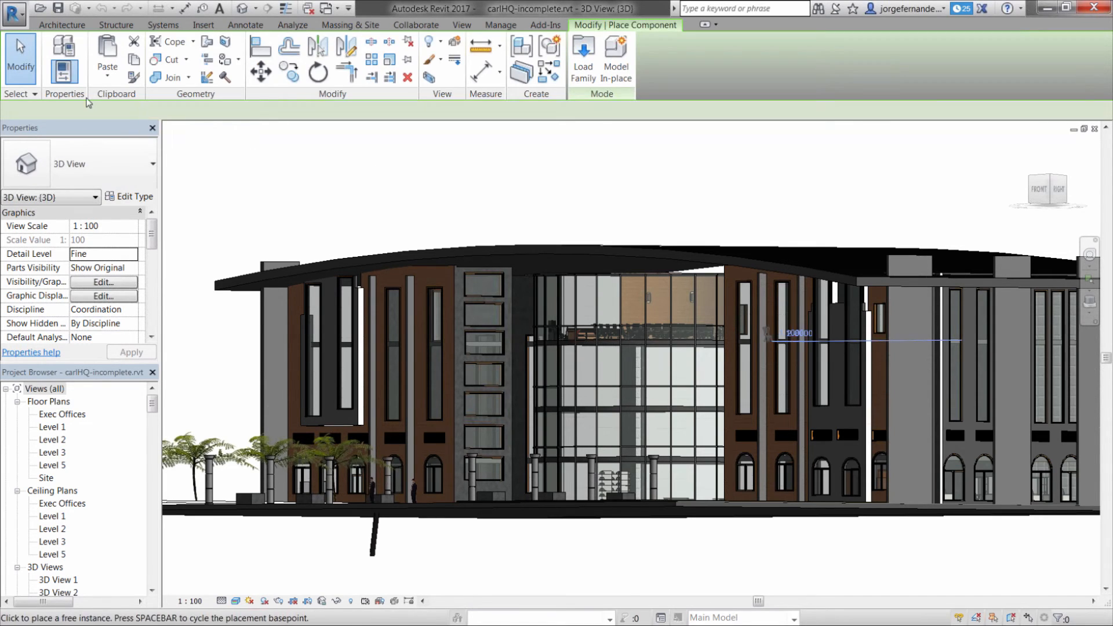
click(584, 58)
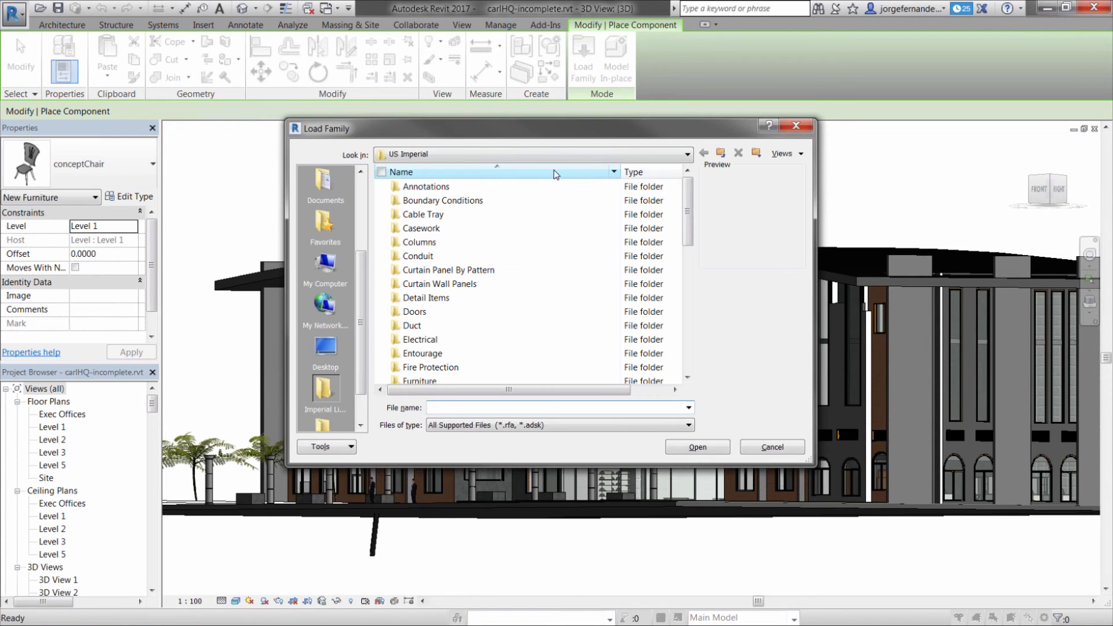
click(325, 181)
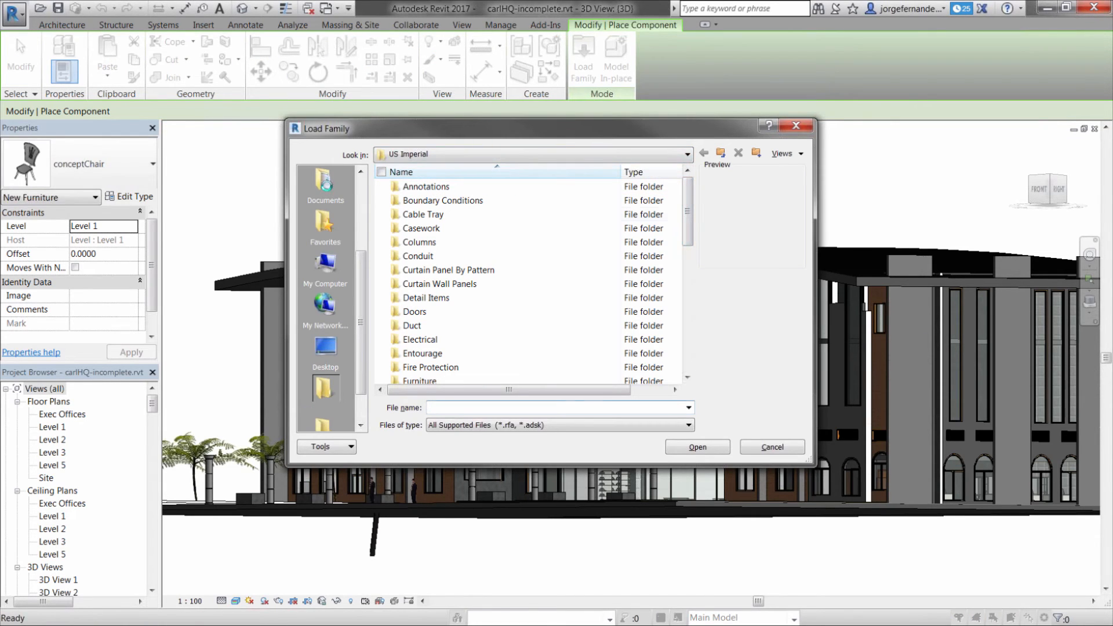
drag(688, 200, 688, 346)
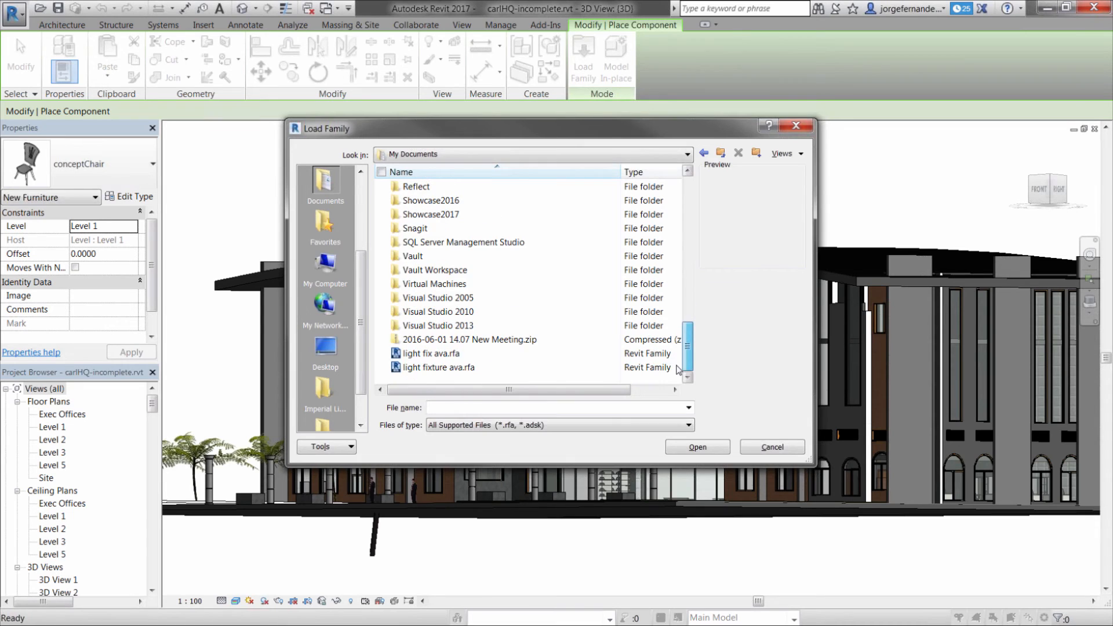
click(456, 356)
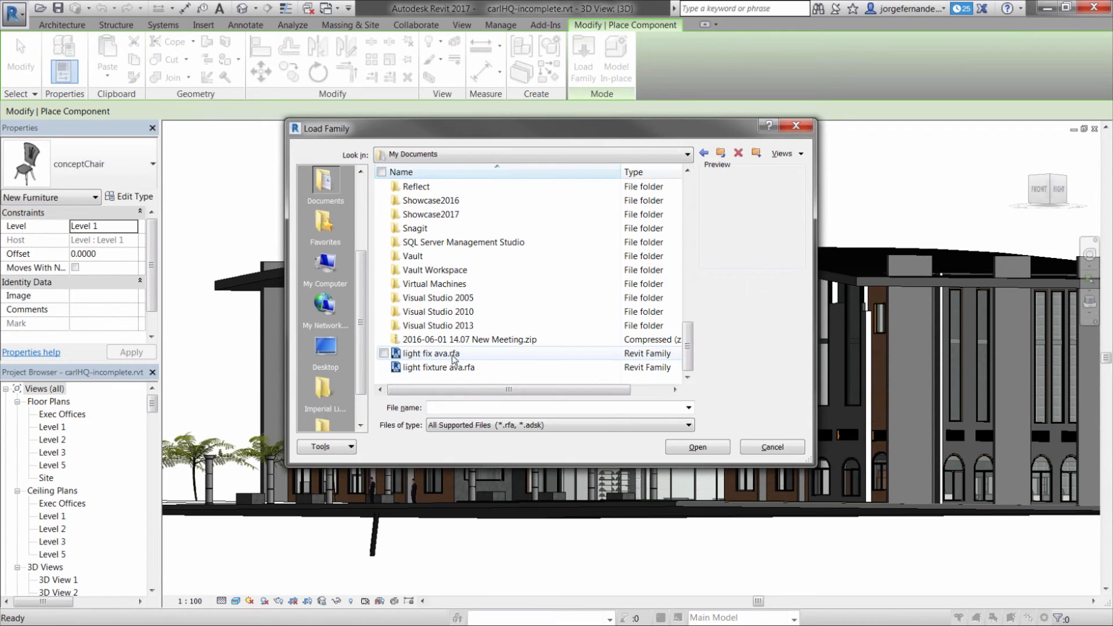
click(697, 447)
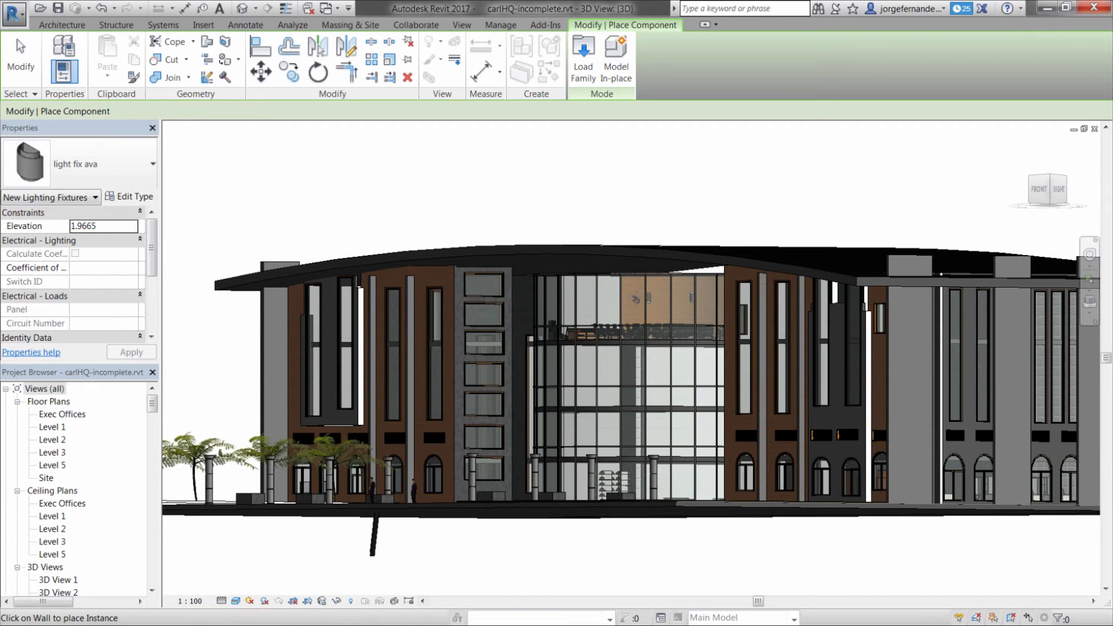
Place five light fix ava lamps in a row along the top-floor wood wall behind the glass facade, and end the placement
scroll(636, 299, up, 2)
scroll(634, 299, up, 6)
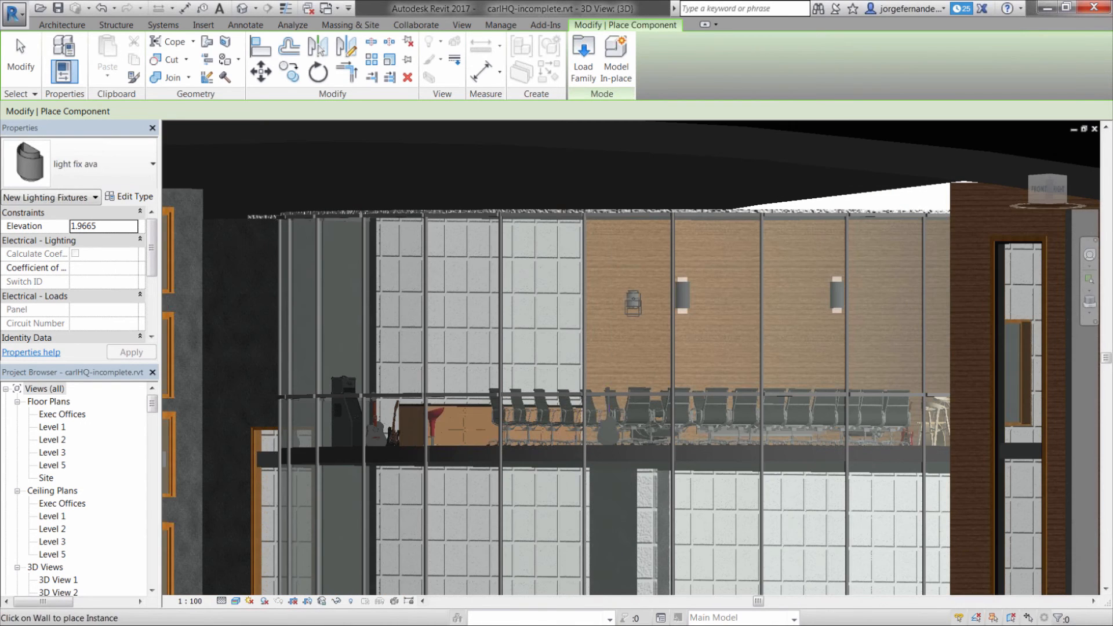
scroll(633, 301, up, 1)
click(633, 301)
click(746, 299)
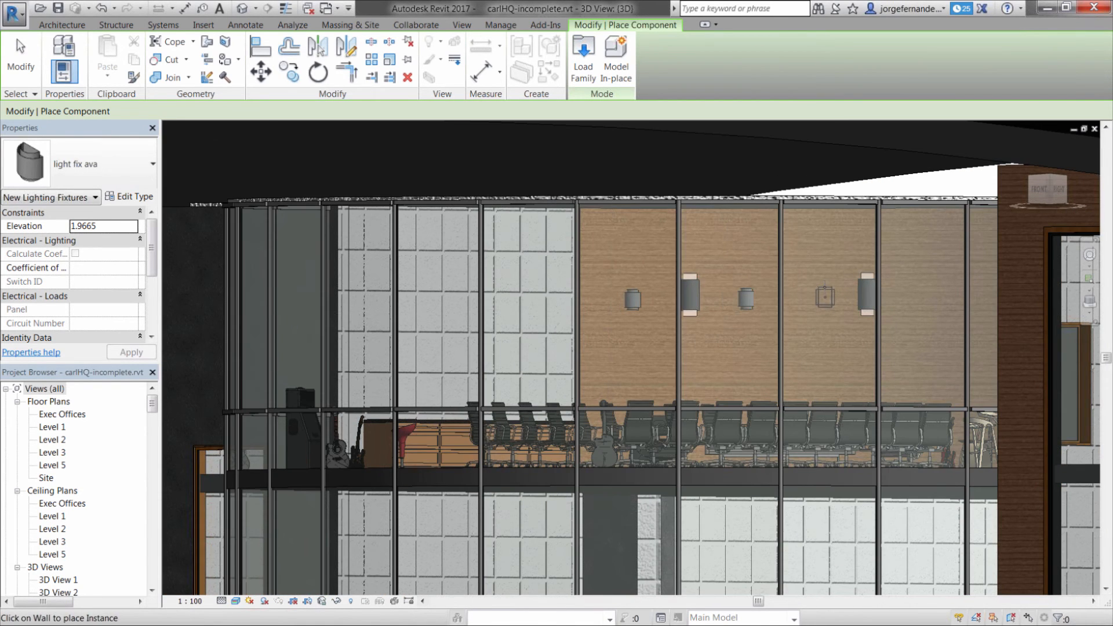
click(824, 297)
click(920, 295)
middle_drag(970, 294, 772, 267)
right_click(721, 235)
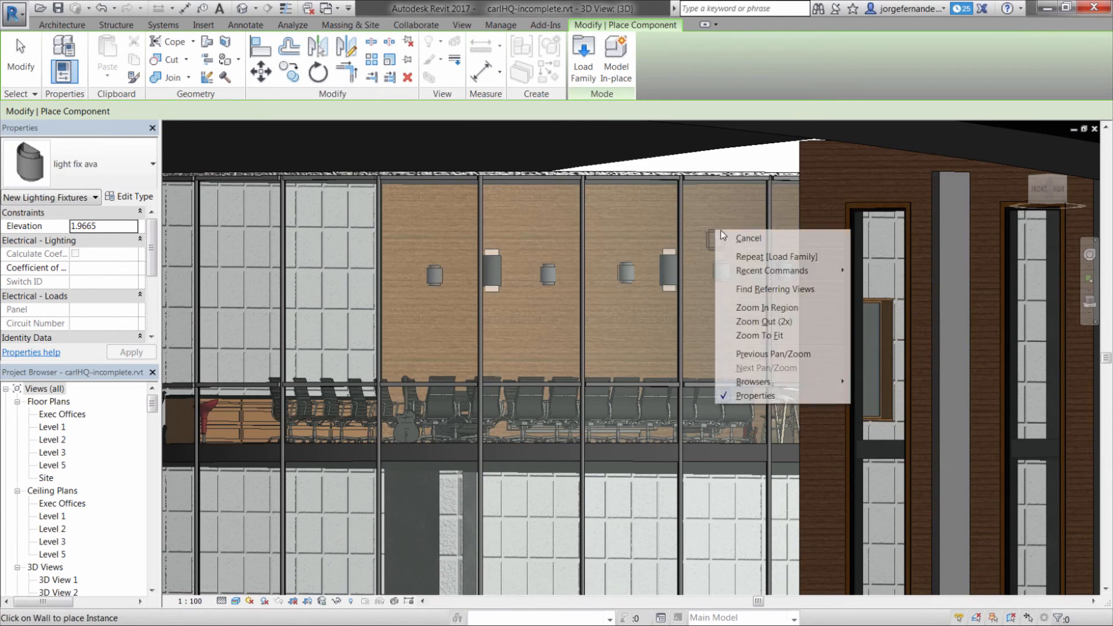
click(741, 240)
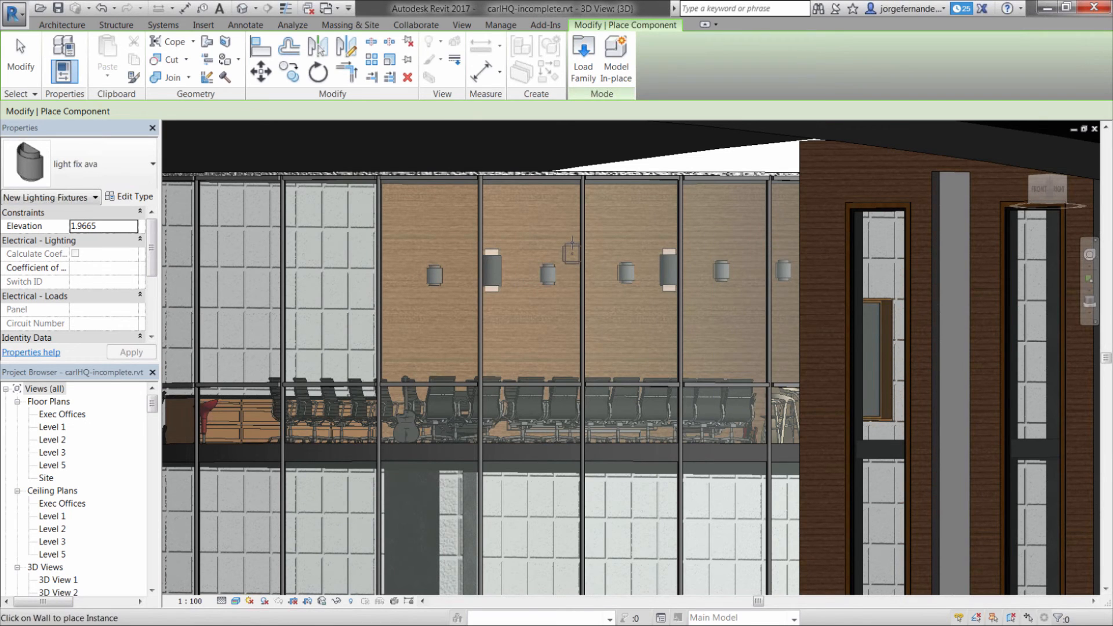
key(Escape)
key(Escape)
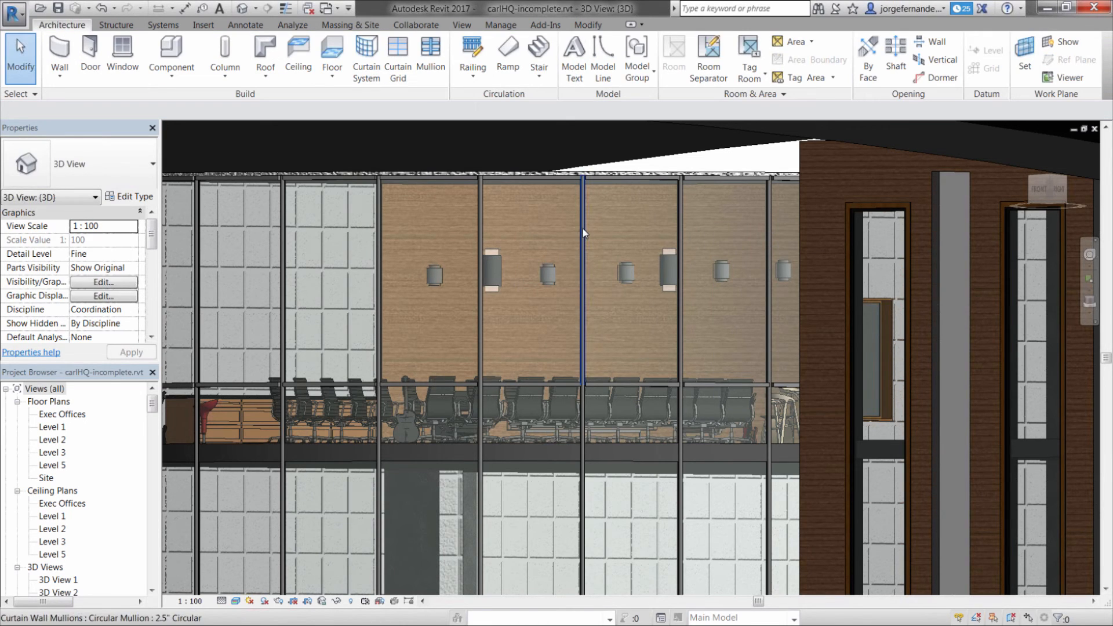
Examine the placed lamps through the glass facade from a more frontal angle and from farther away
shift+middle_drag(583, 229, 582, 228)
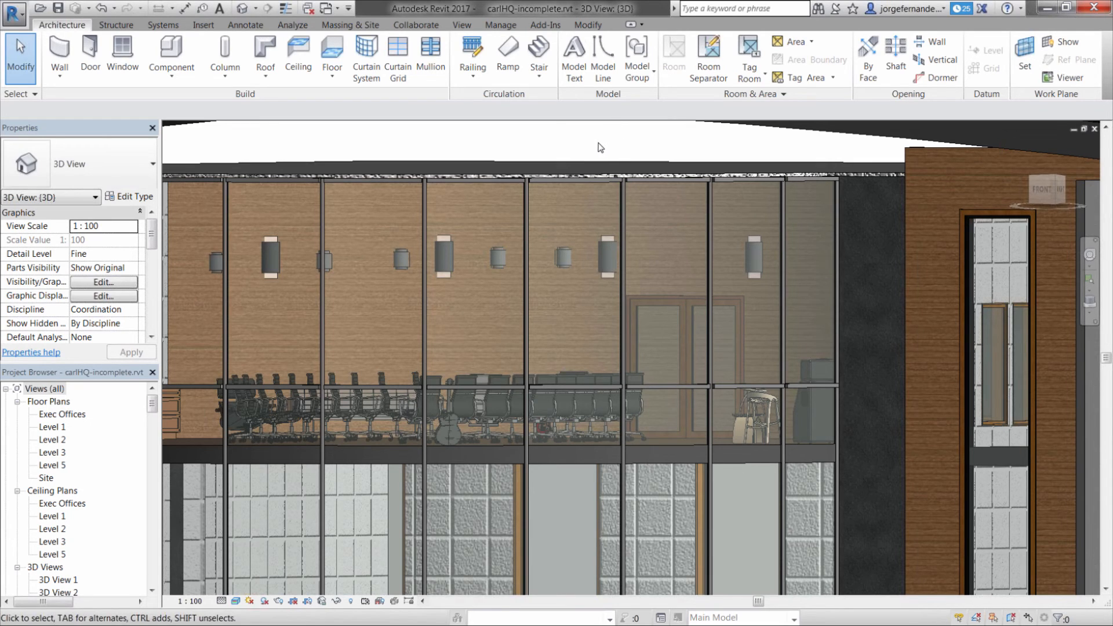
middle_drag(589, 152, 611, 141)
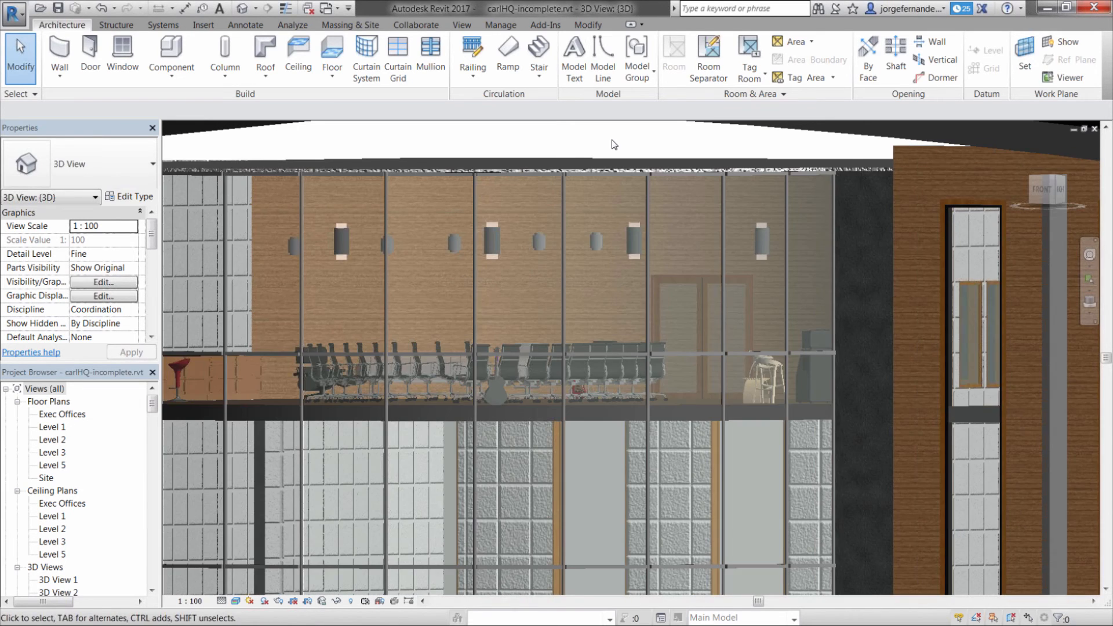
scroll(615, 145, down, 1)
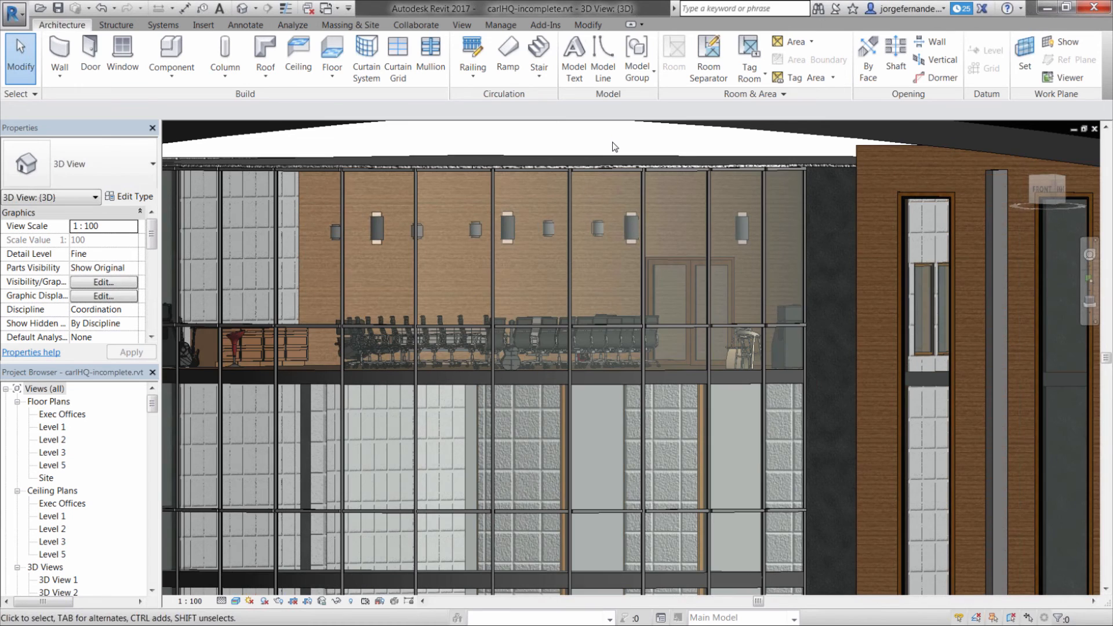
scroll(613, 144, down, 2)
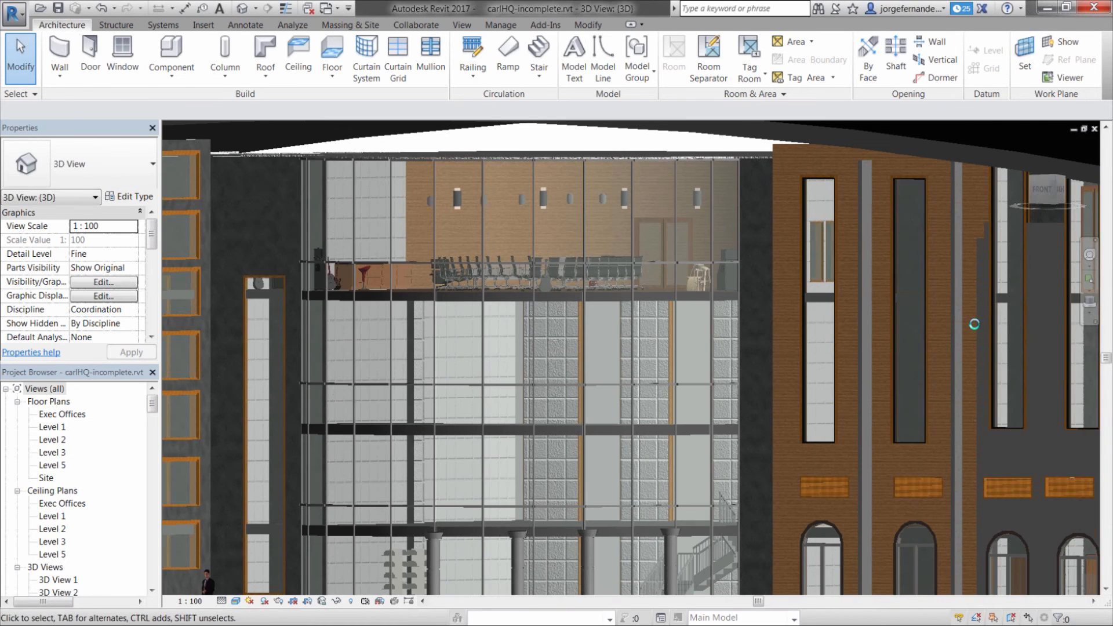
Switch to the PowerPoint slide show and show the Summary slide
key(alt+Tab)
key(alt+Tab)
key(alt+Tab)
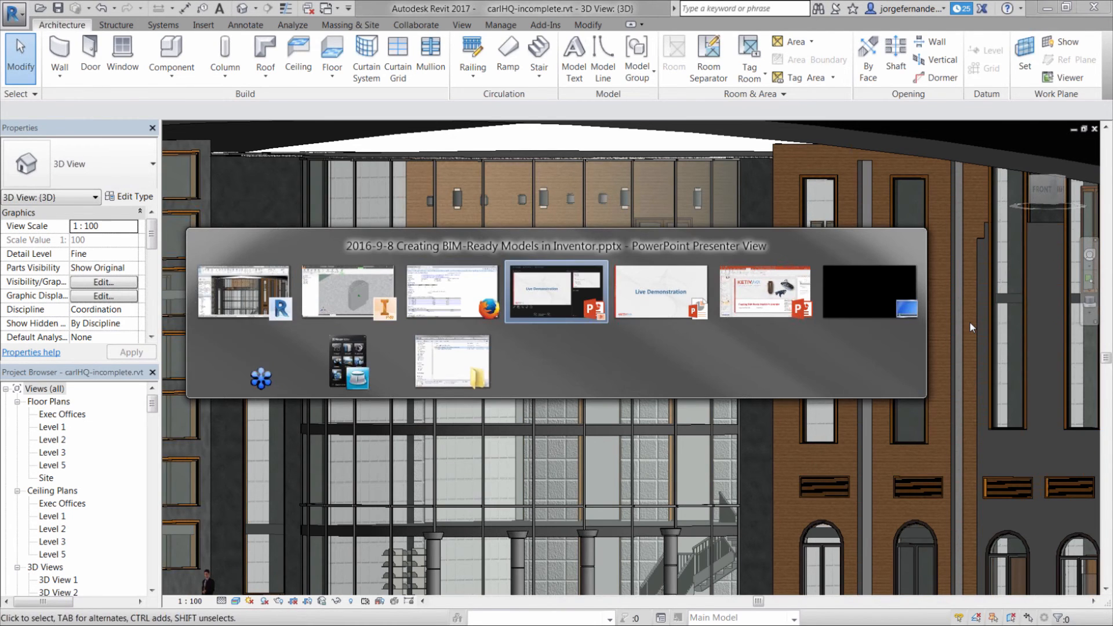
key(alt+Tab)
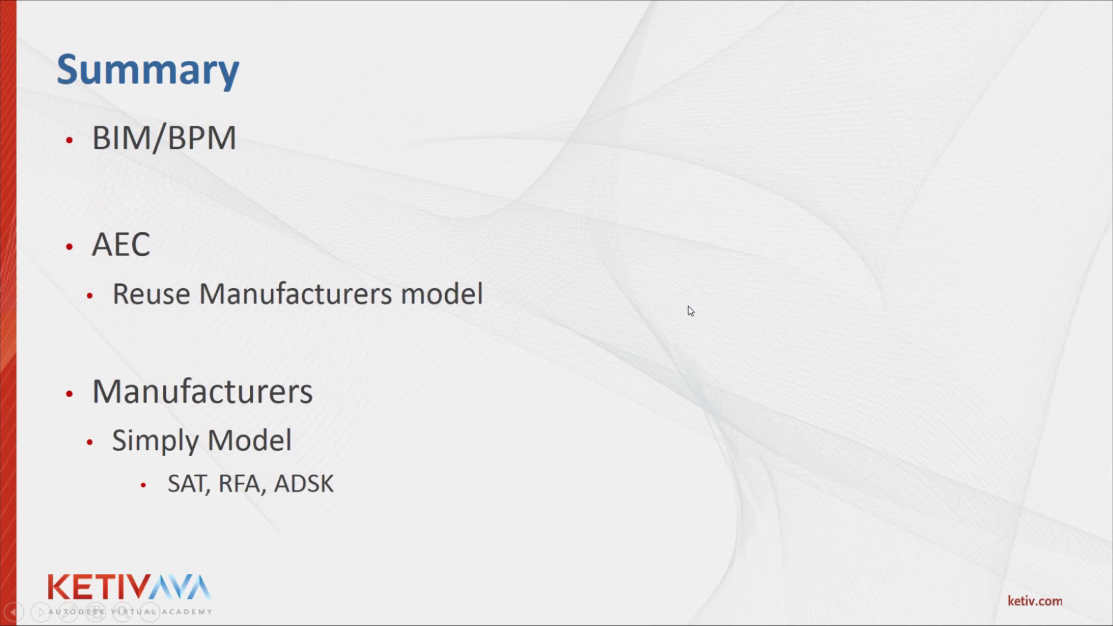